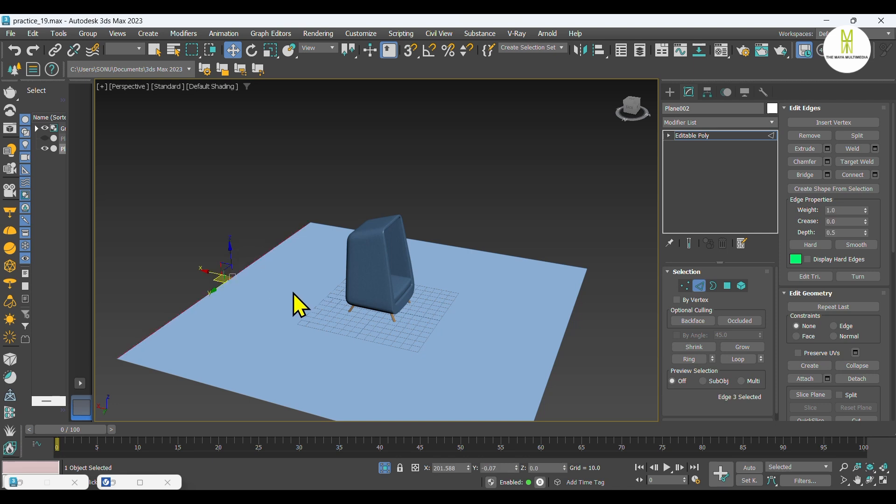
Extrude the floor plane's back edge upward about 159 units as a wall, and raise the wall's top edge about 221 units more
shift+drag(231, 252, 226, 131)
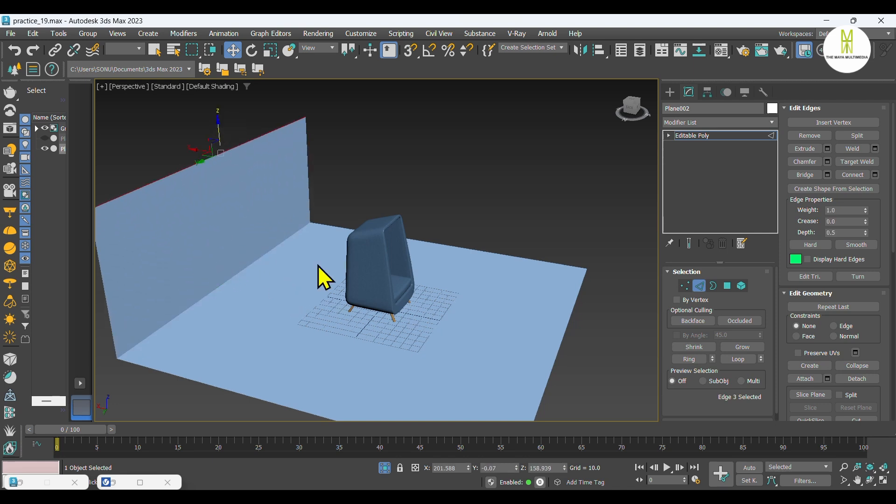
scroll(347, 324, down, 2)
mouse_move(347, 324)
alt+middle_down()
mouse_move(390, 321)
mouse_move(338, 313)
mouse_move(334, 301)
mouse_move(350, 294)
mouse_move(358, 314)
alt+middle_up()
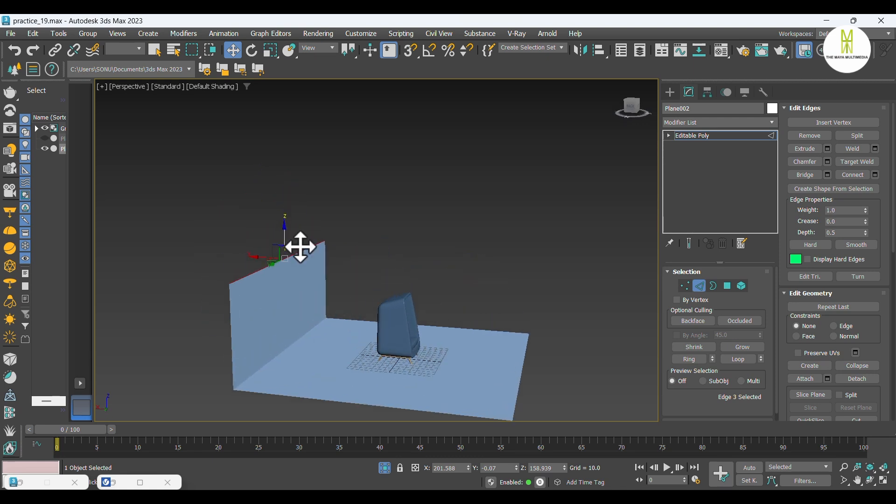
drag(286, 235, 282, 104)
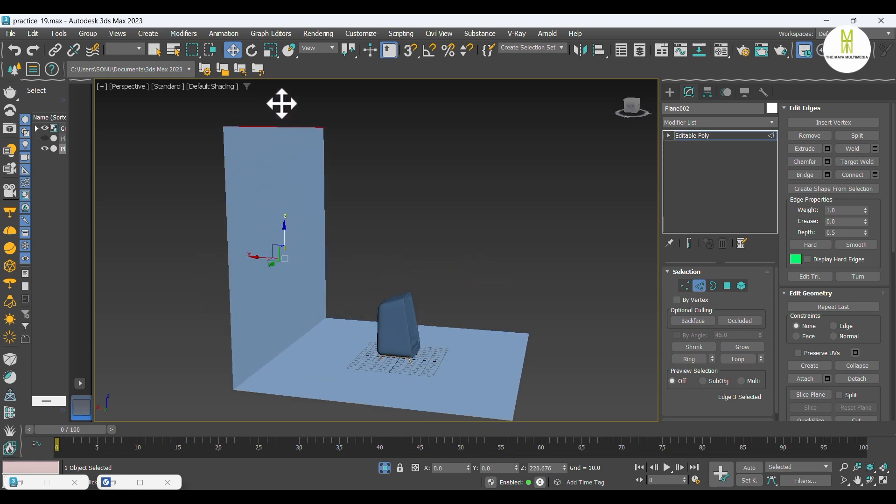
Chamfer the edge between floor and wall by about 113.85 with several segments to form a curved backdrop, and clear the edge selection
right_click(296, 342)
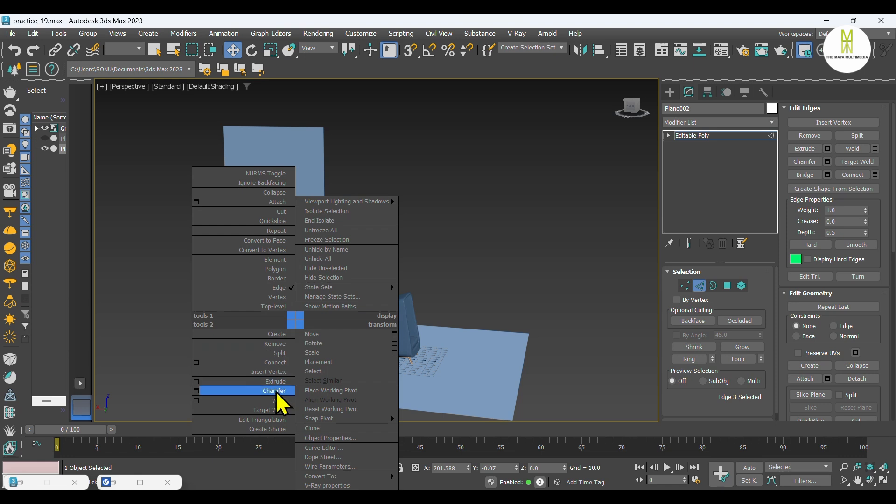
click(199, 393)
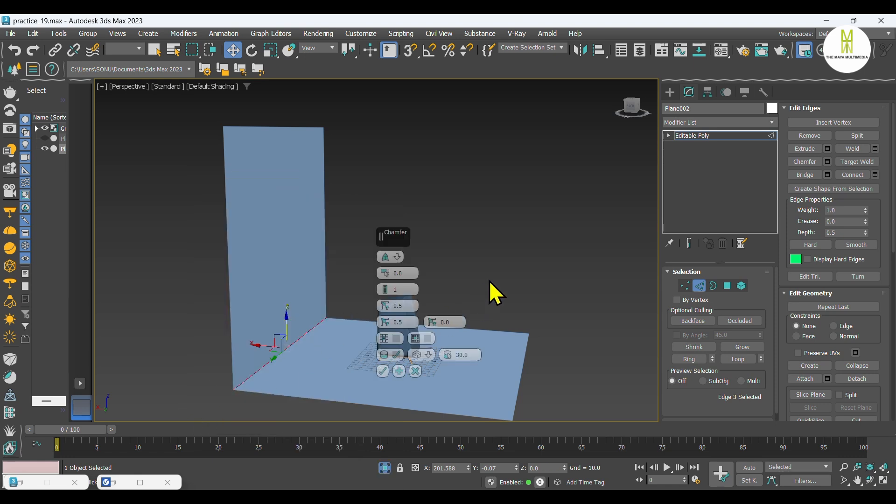
drag(390, 234, 538, 190)
drag(531, 229, 506, 309)
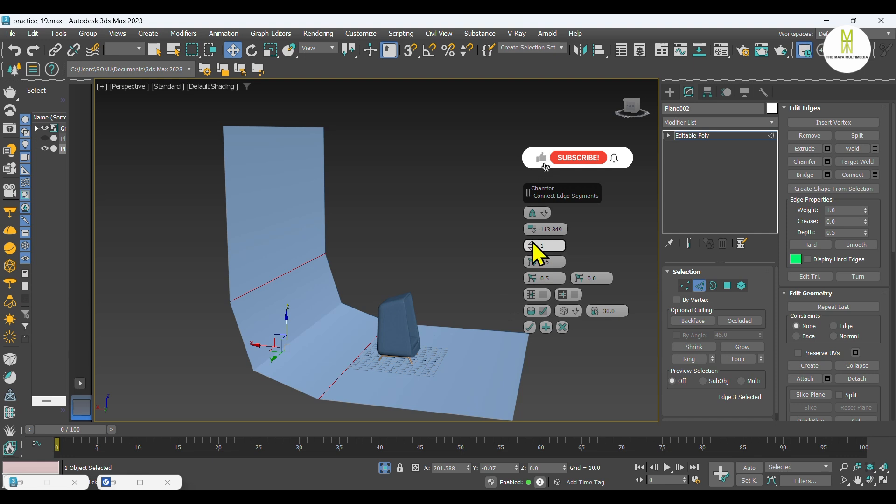
drag(532, 243, 531, 241)
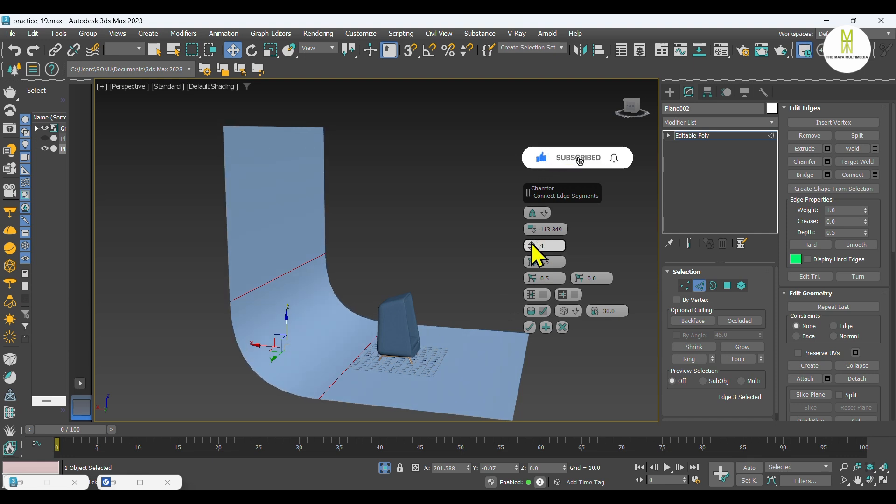
click(529, 327)
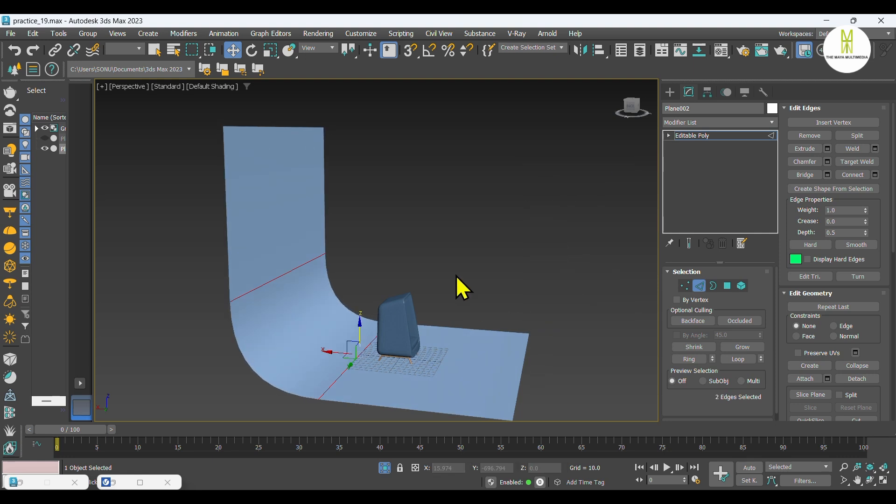
click(455, 275)
Add a Material modifier to the backdrop plane and set its material ID to 3
alt+middle_drag(477, 270, 426, 271)
scroll(411, 317, up, 4)
scroll(411, 317, down, 4)
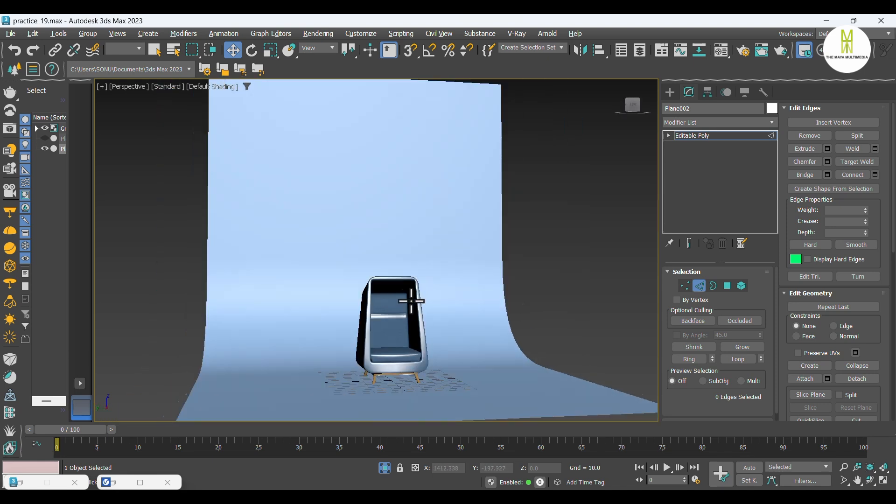
alt+middle_drag(416, 300, 433, 302)
scroll(439, 306, down, 5)
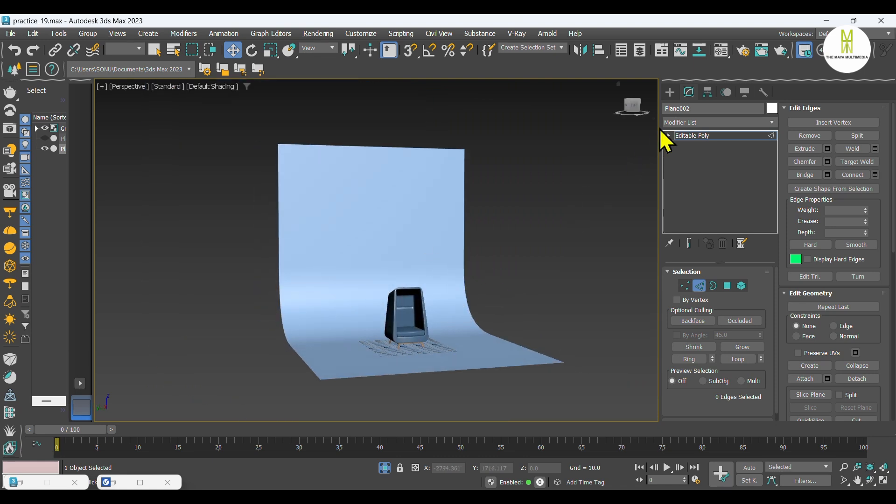
click(672, 93)
click(687, 95)
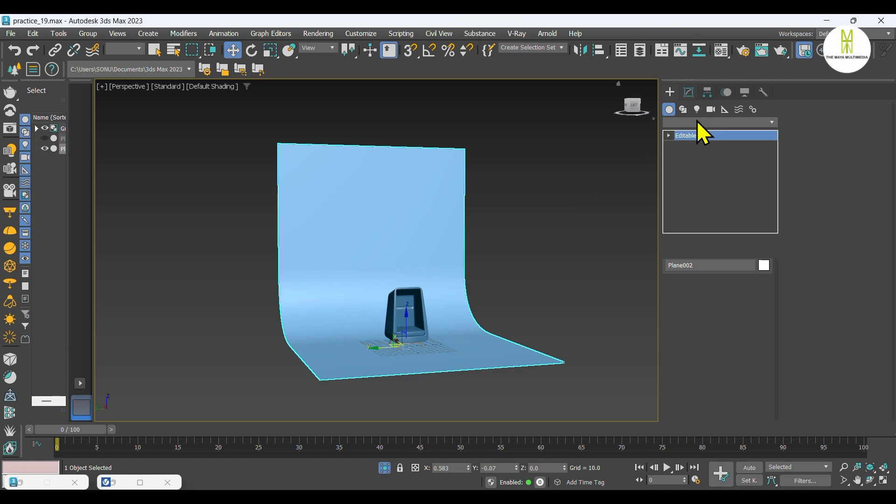
click(690, 122)
text(m)
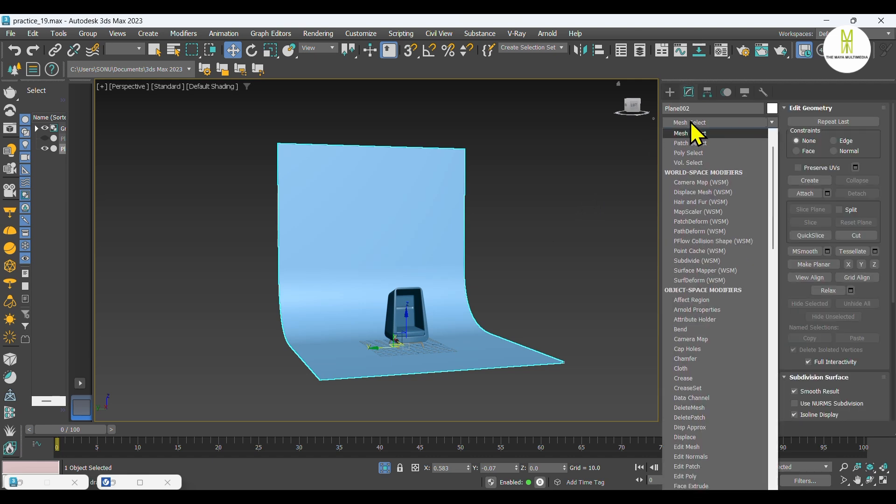
click(689, 133)
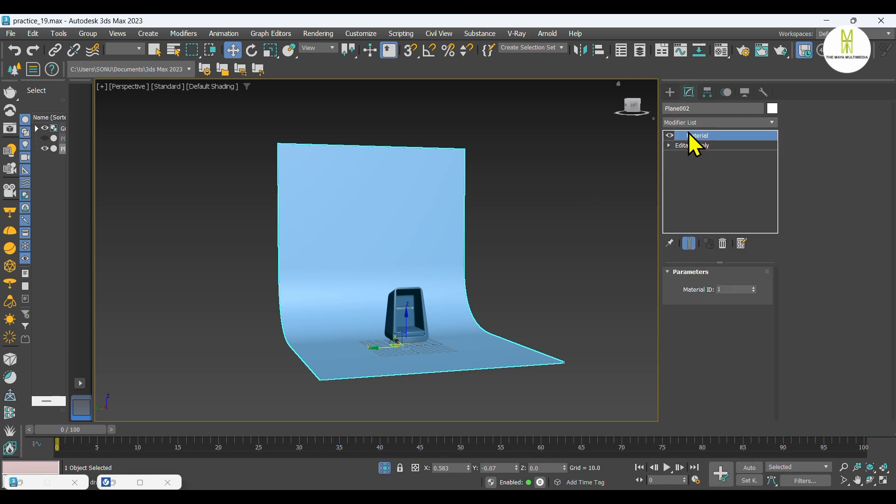
double_click(728, 290)
key(Return)
Assign a new VRayMtl to the third slot of the 01 - Default Multi/Sub-Object material
key(m)
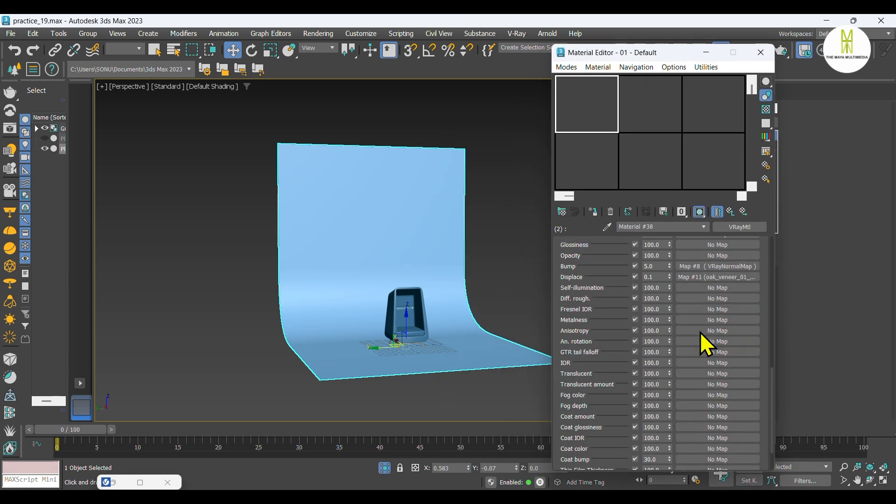
click(729, 211)
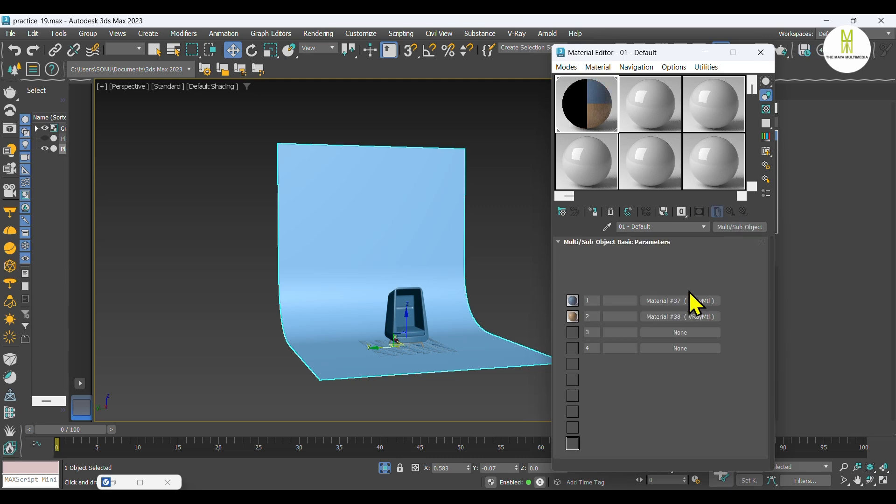
click(682, 333)
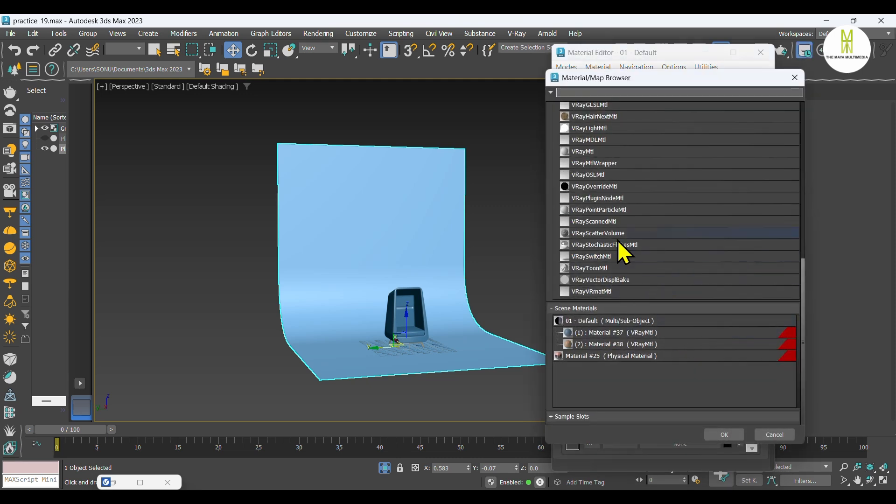
scroll(608, 210, up, 2)
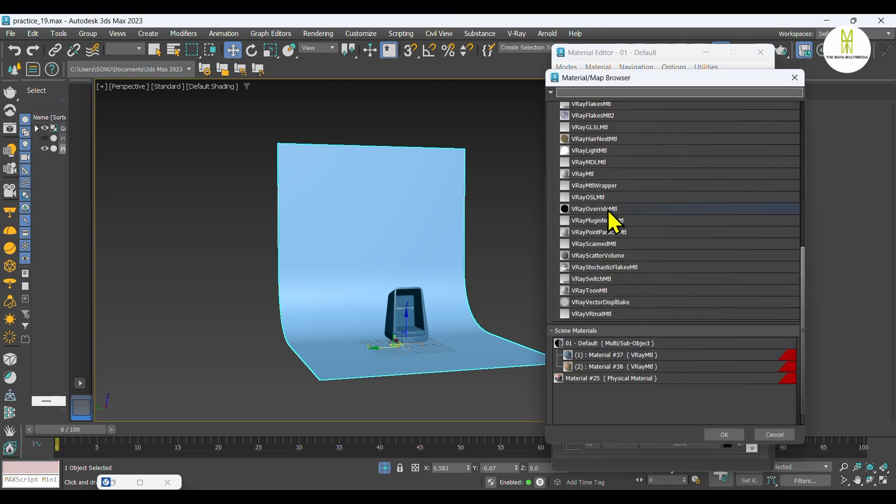
click(607, 173)
click(724, 435)
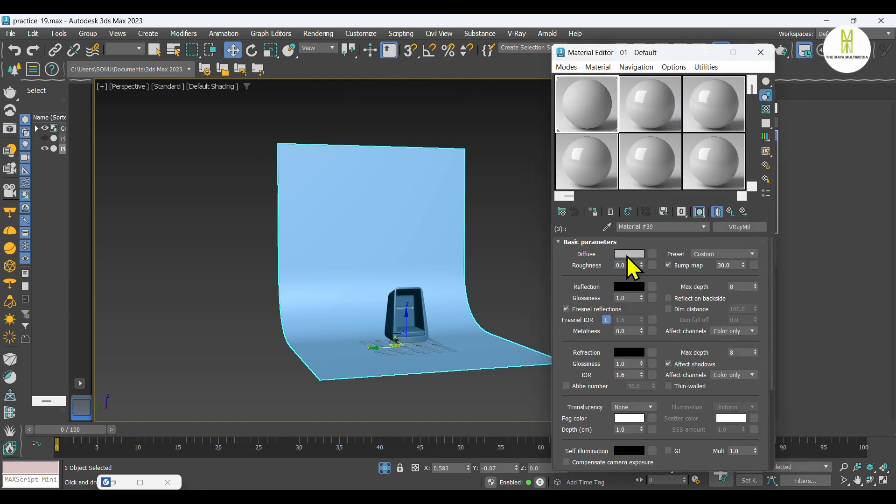
Set the new VRayMtl's diffuse color to dark grey with RGB values of 47
click(629, 255)
drag(459, 159, 459, 151)
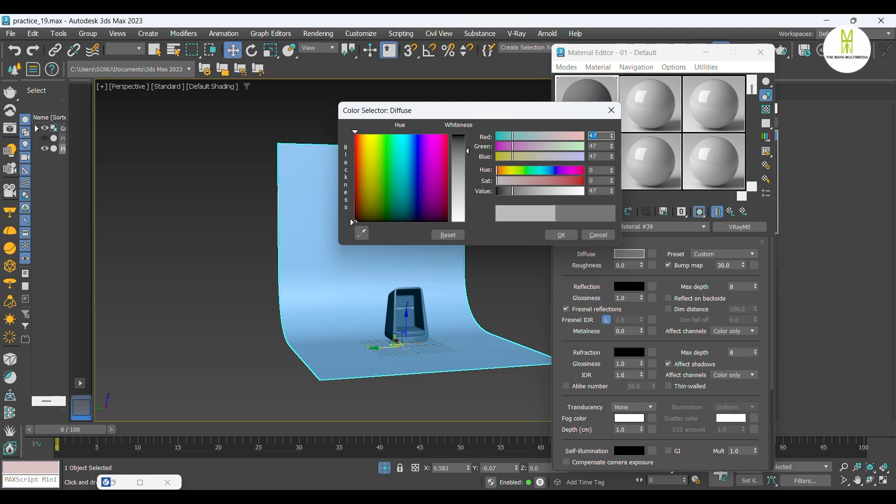
click(567, 234)
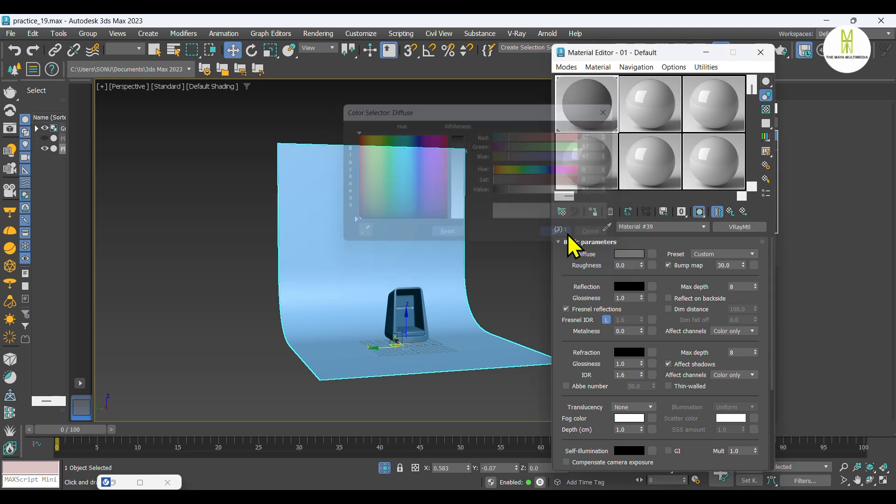
Set the VRayMtl's reflection color to white (255) and its reflection glossiness to 0.6
click(630, 287)
drag(404, 224, 405, 240)
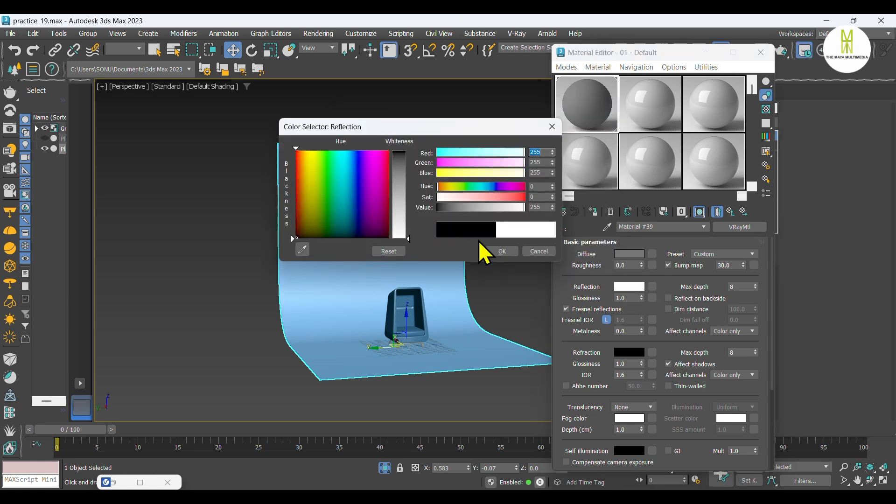
click(502, 251)
drag(624, 299, 596, 298)
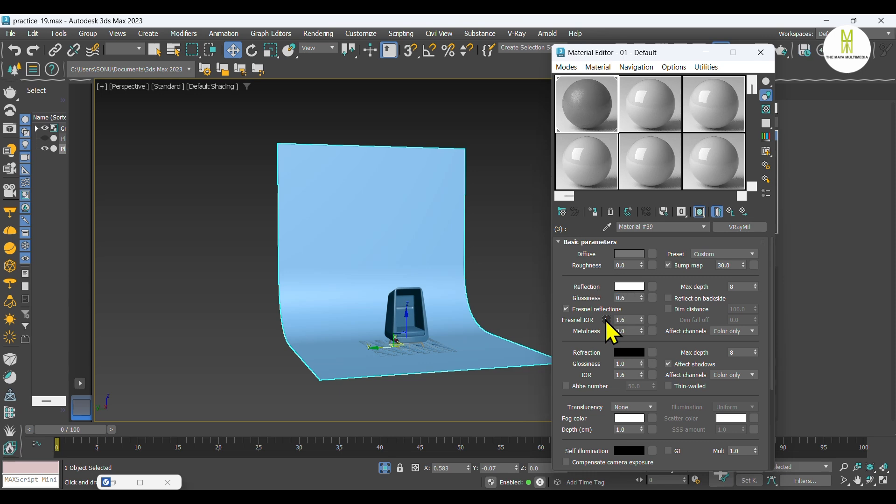
Add a Noise map of size 0.5 to the material's bump and set the bump amount to 1.0
click(755, 265)
scroll(666, 310, down, 5)
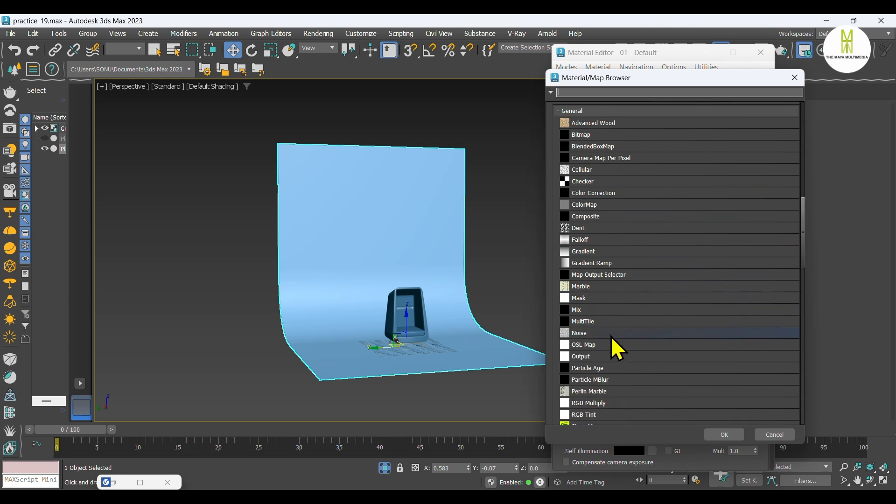
click(609, 333)
scroll(647, 336, up, 1)
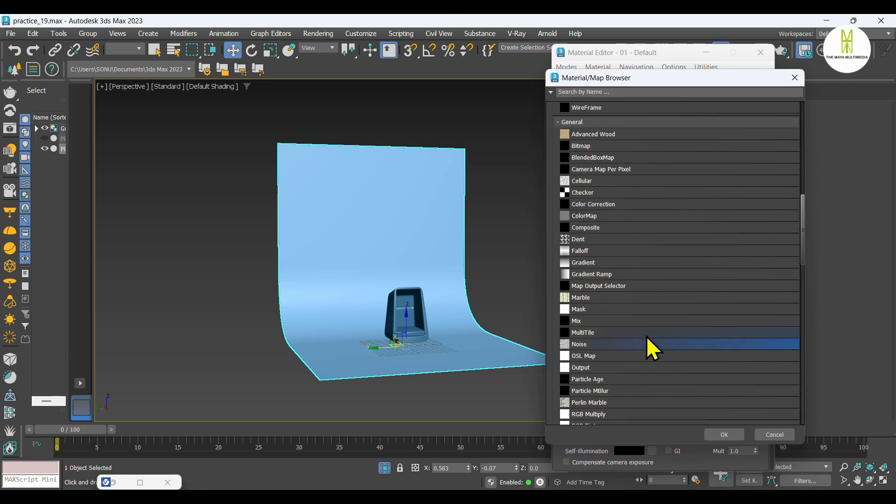
click(730, 435)
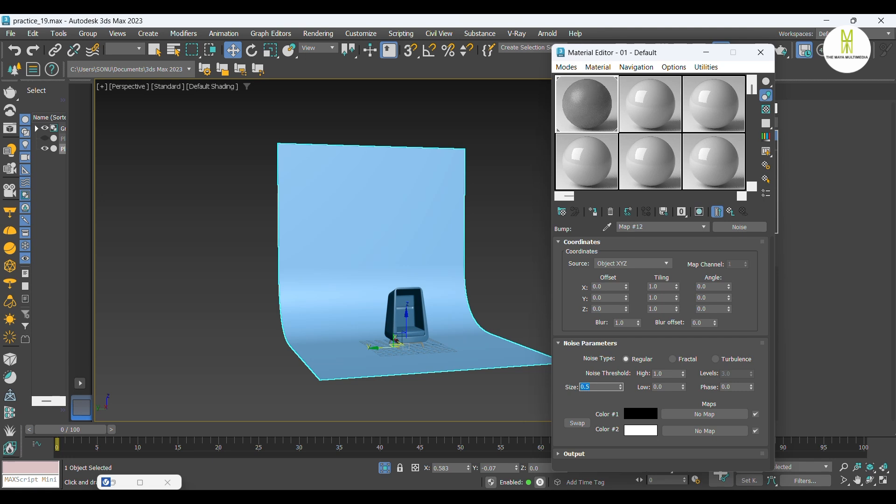
click(731, 211)
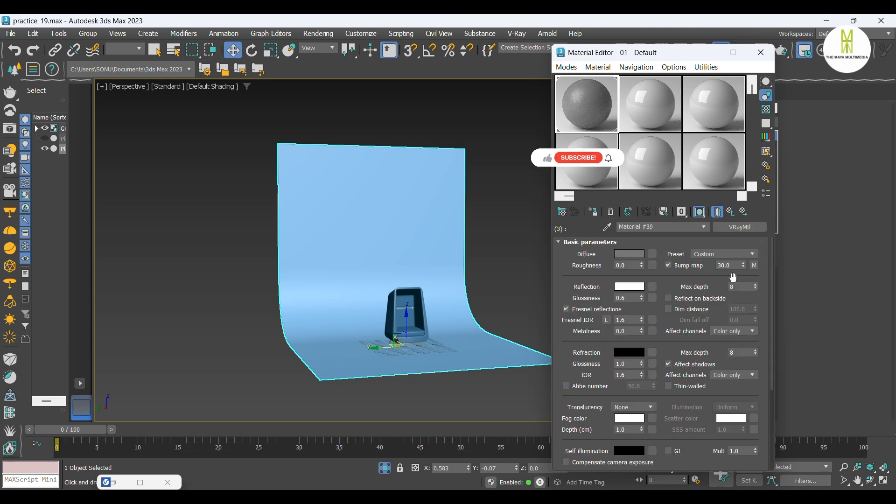
double_click(735, 265)
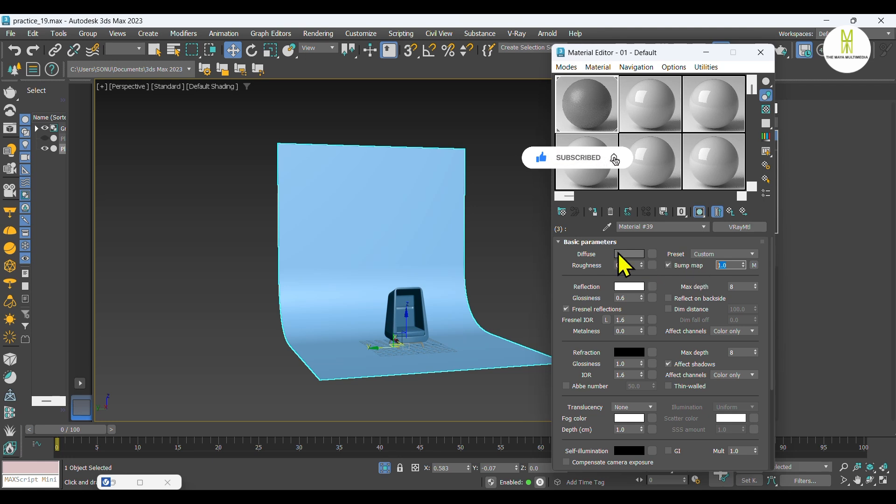
Assign the material to the backdrop, inspect its enlarged sample preview, then deselect the backdrop and put the Material Editor away
click(593, 212)
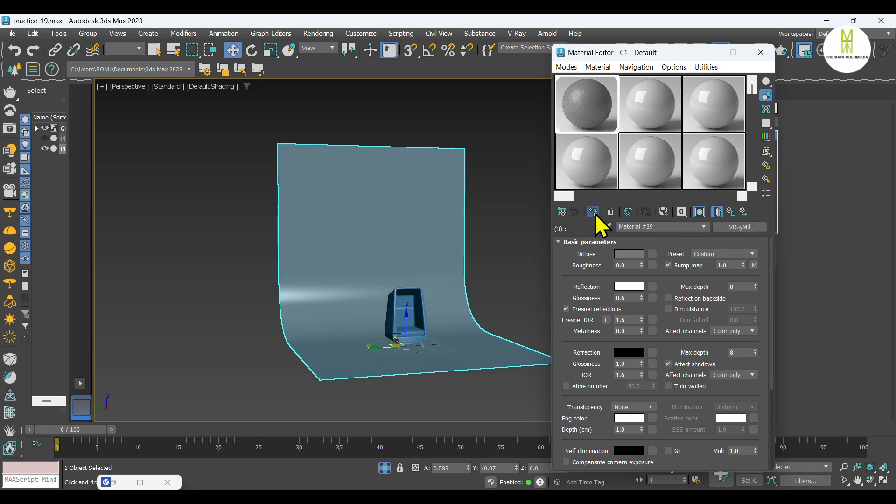
double_click(590, 124)
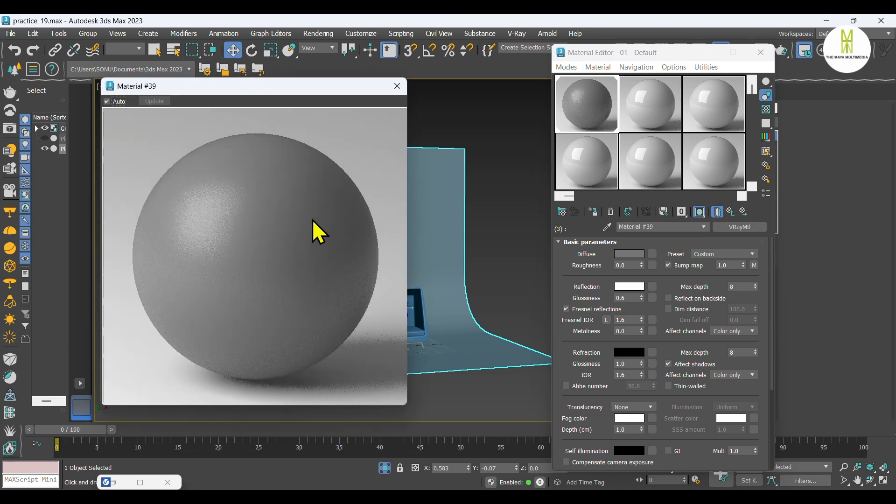
click(391, 92)
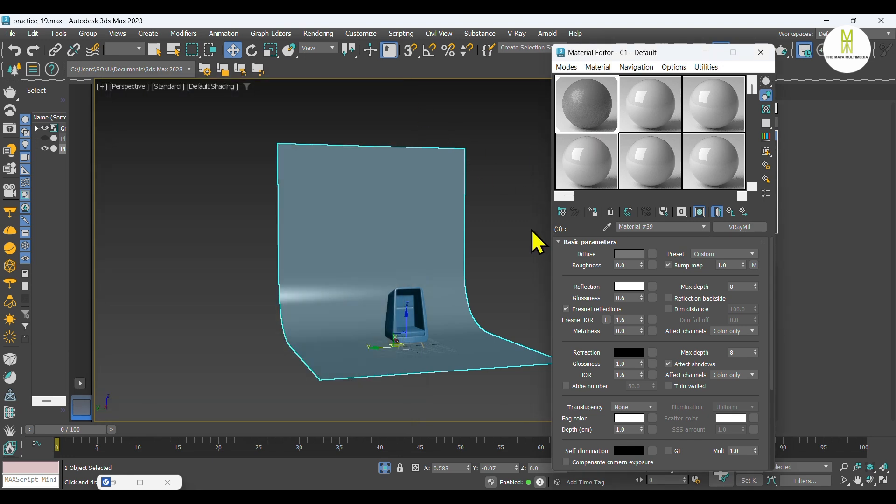
click(520, 242)
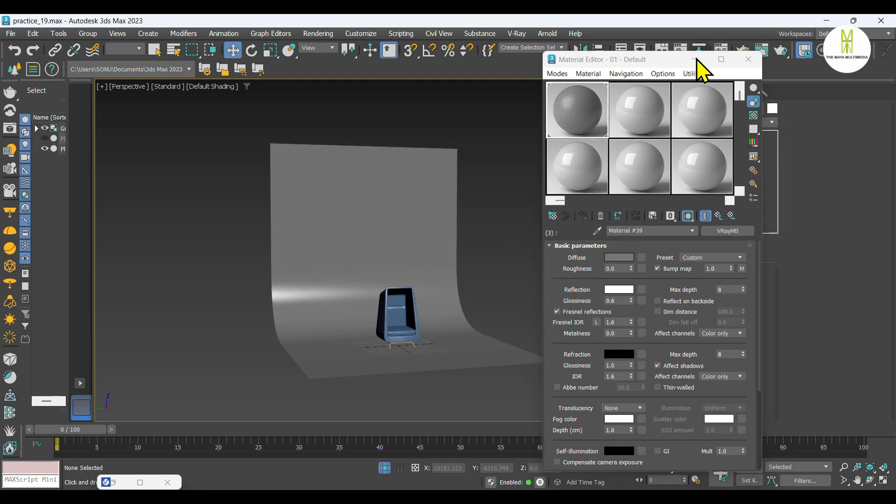
click(706, 52)
Draw a plane-type VRayLight about 121 by 211 units over the chair in the top view
key(t)
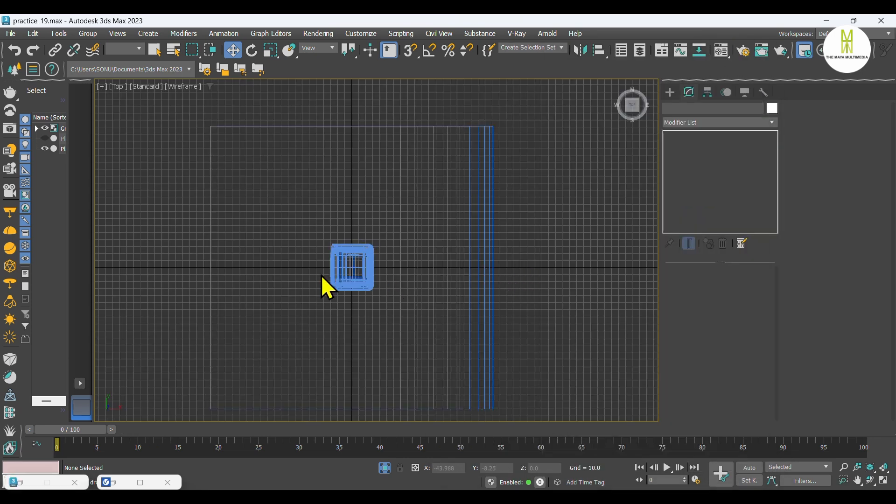
scroll(322, 277, up, 2)
scroll(379, 317, down, 2)
scroll(379, 316, down, 2)
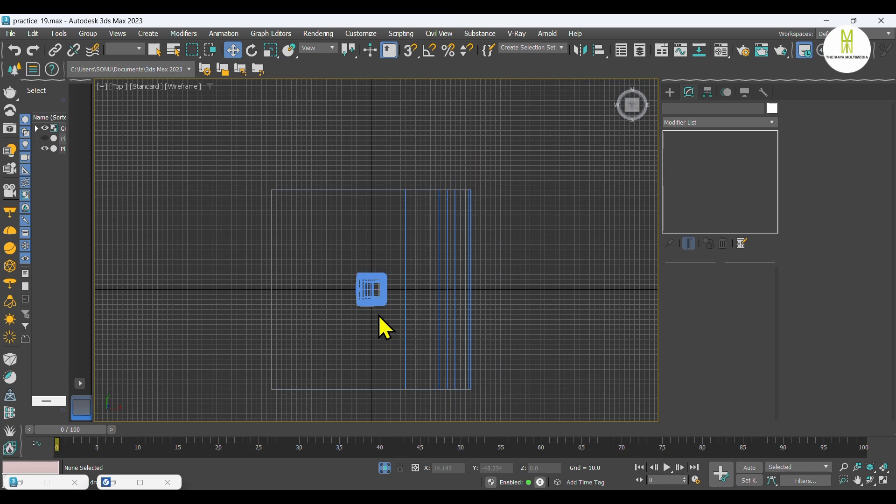
scroll(379, 315, up, 2)
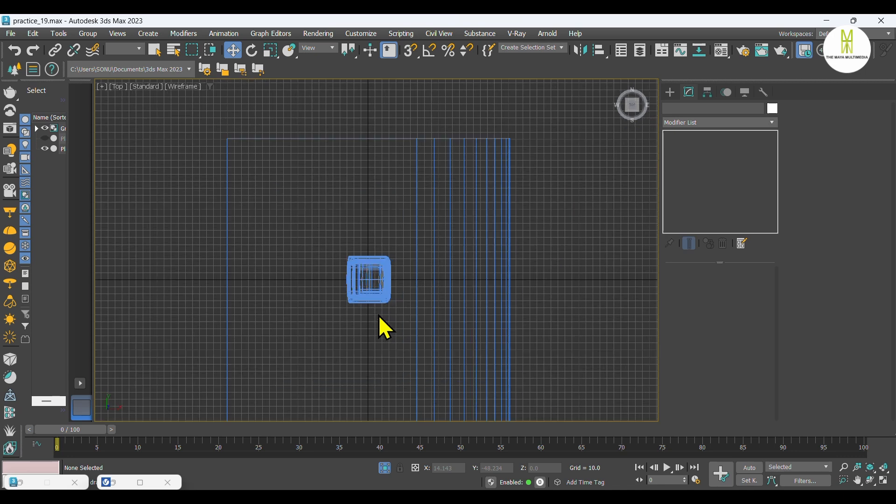
click(670, 93)
click(698, 110)
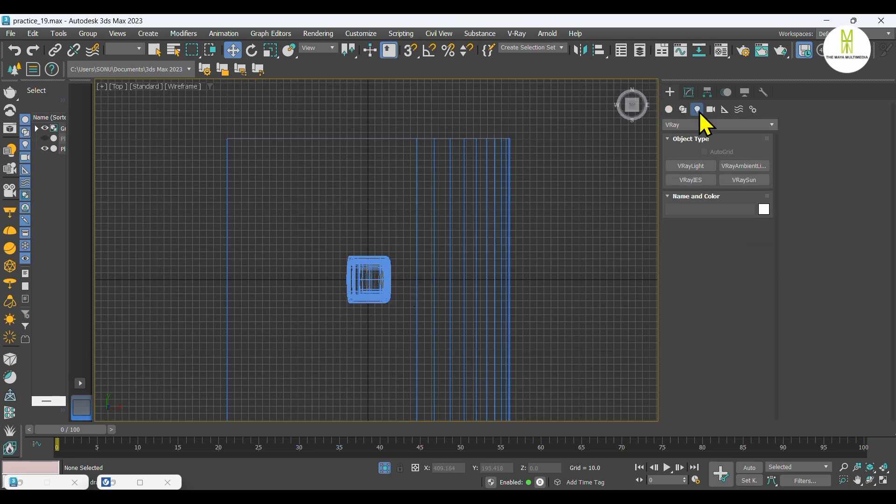
click(696, 125)
click(694, 159)
click(695, 167)
click(745, 239)
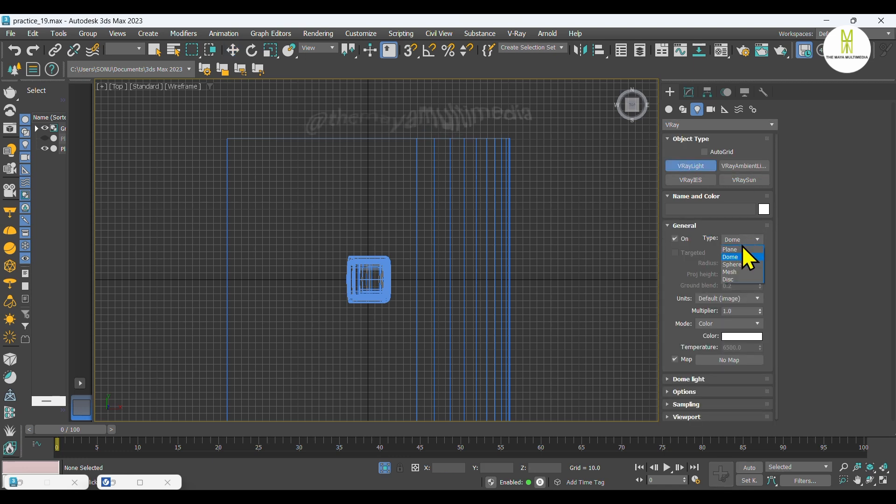
click(730, 250)
middle_drag(351, 250, 372, 190)
drag(342, 139, 428, 287)
key(w)
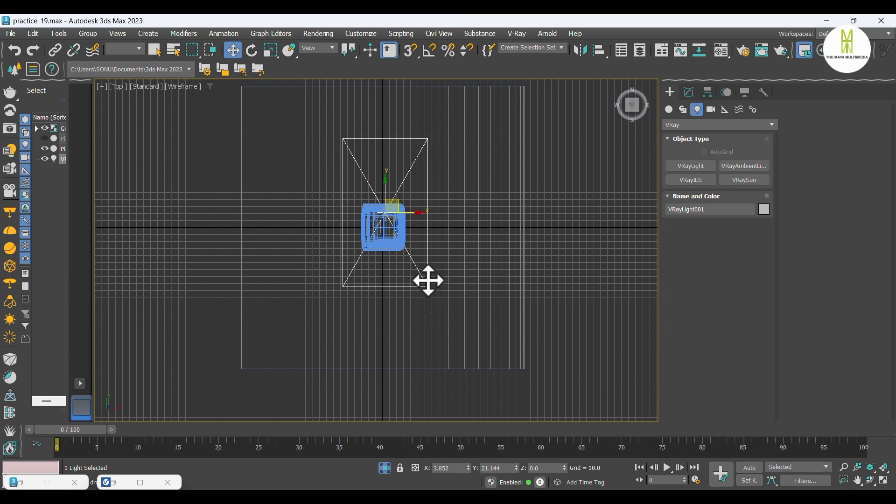
Raise the plane light above the chair to a height of about 276 in the front view
key(f)
scroll(425, 328, down, 5)
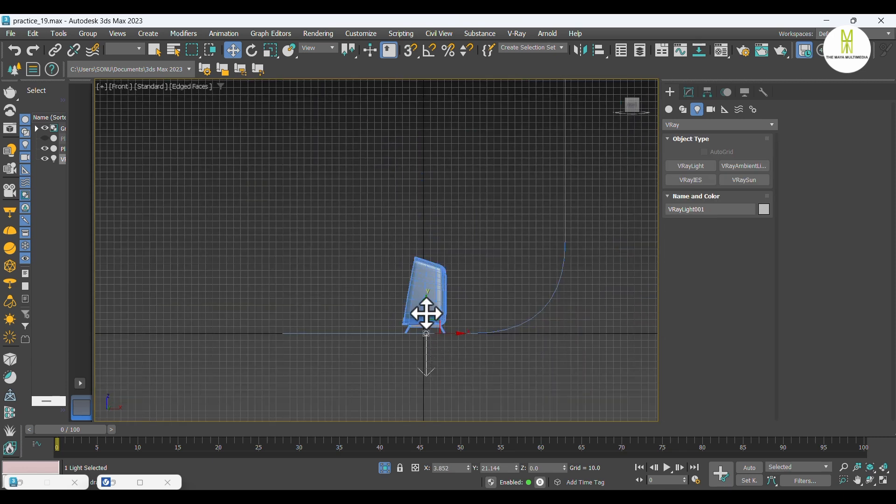
drag(426, 313, 426, 120)
Make the overhead light invisible and set its multiplier to 10
click(690, 93)
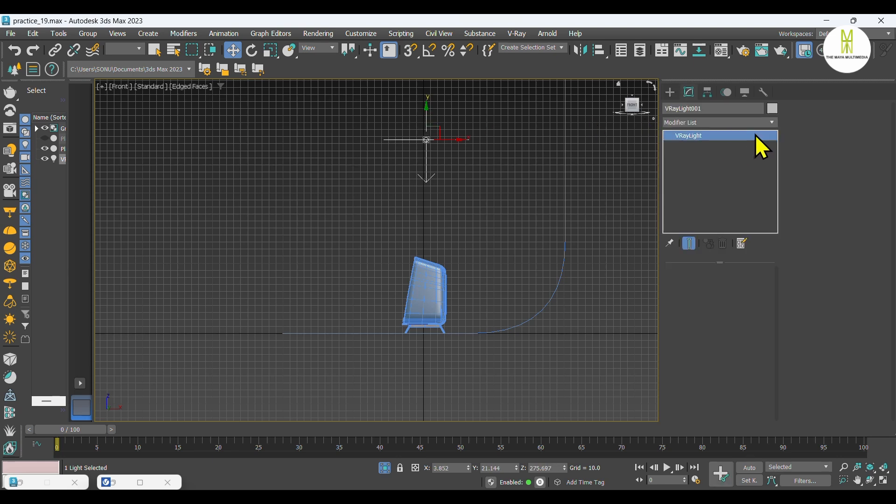
click(785, 108)
click(797, 158)
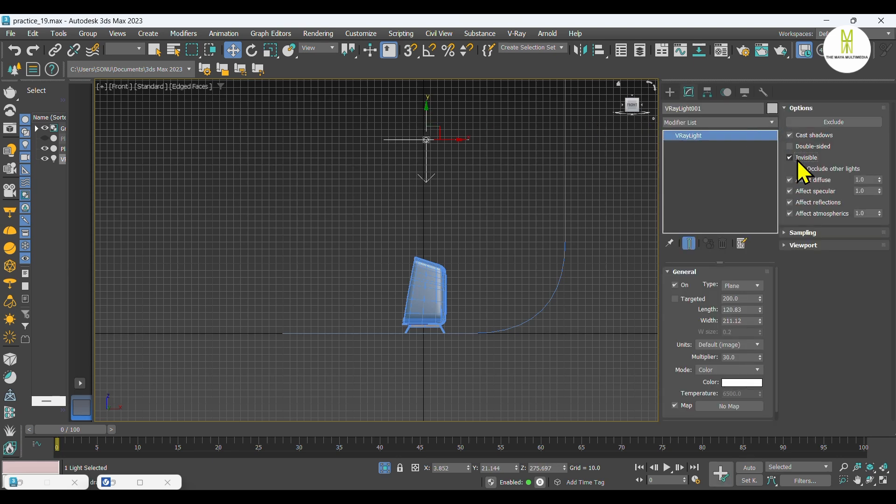
double_click(728, 358)
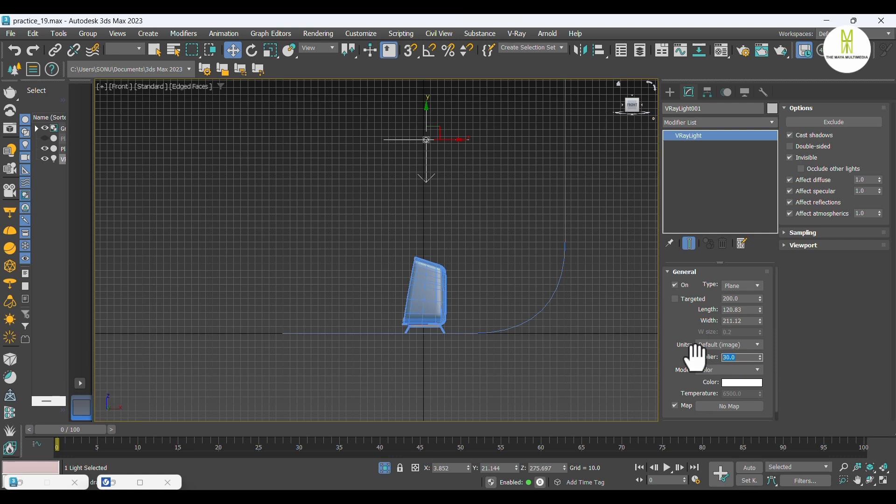
text(1)
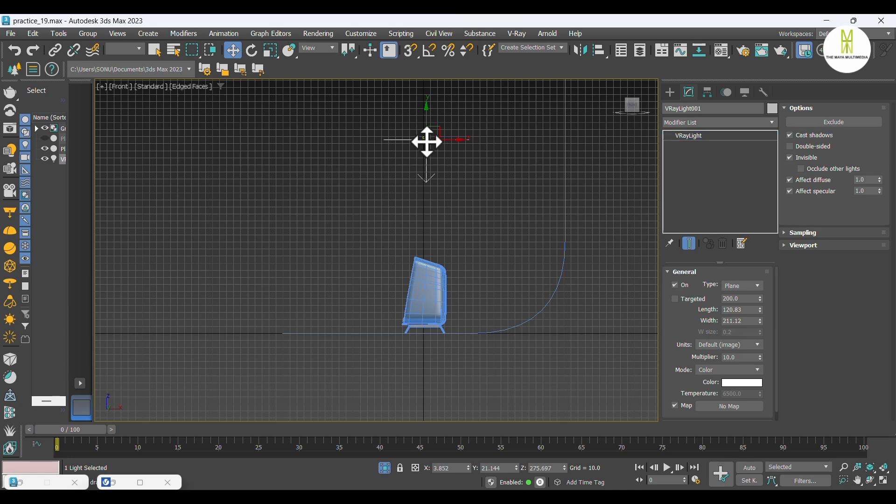
Centre the overhead light above the chair in the left view, at about Y 0
key(l)
scroll(396, 266, down, 5)
middle_drag(390, 210, 391, 246)
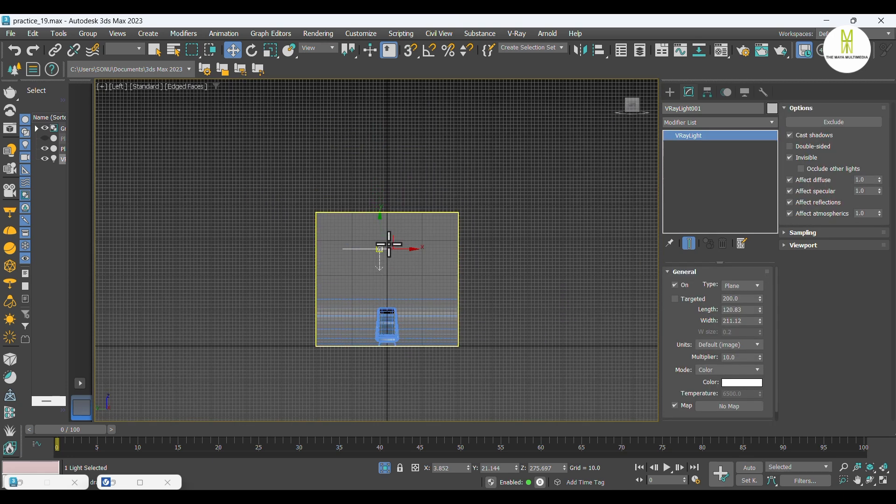
scroll(400, 251, up, 5)
drag(401, 255, 411, 256)
Copy the overhead light once to one side of the chair and rotate the copy about 44 degrees toward the chair
middle_drag(404, 292, 413, 221)
shift+drag(420, 186, 301, 186)
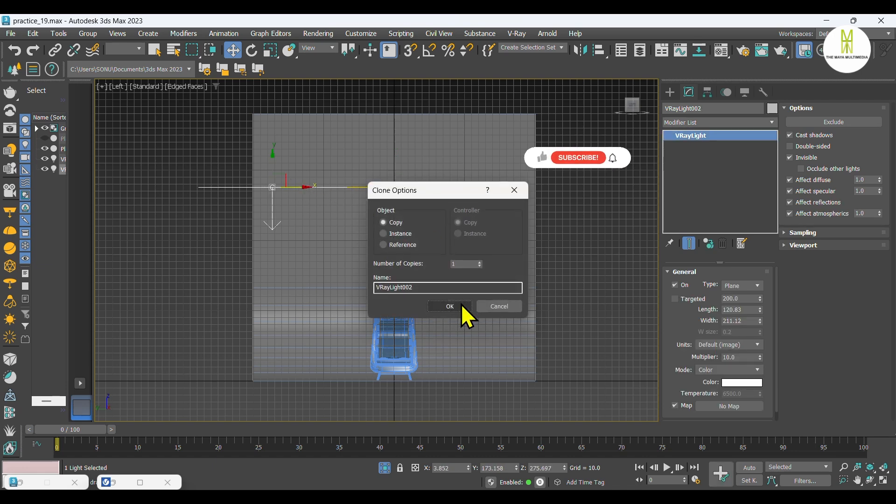
click(461, 304)
key(e)
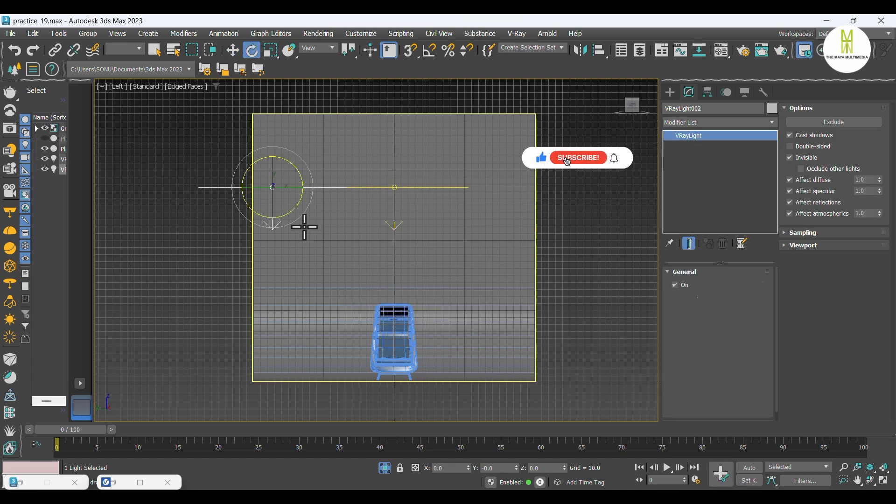
drag(310, 215, 276, 283)
Undo the accidental backdrop selection and the lowering of the copied side light
key(w)
key(e)
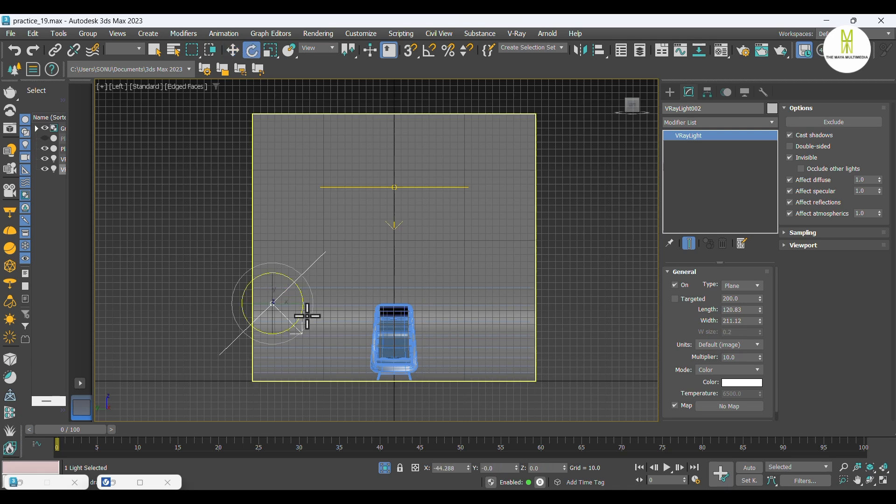
click(319, 322)
key(ctrl+z)
key(ctrl+z)
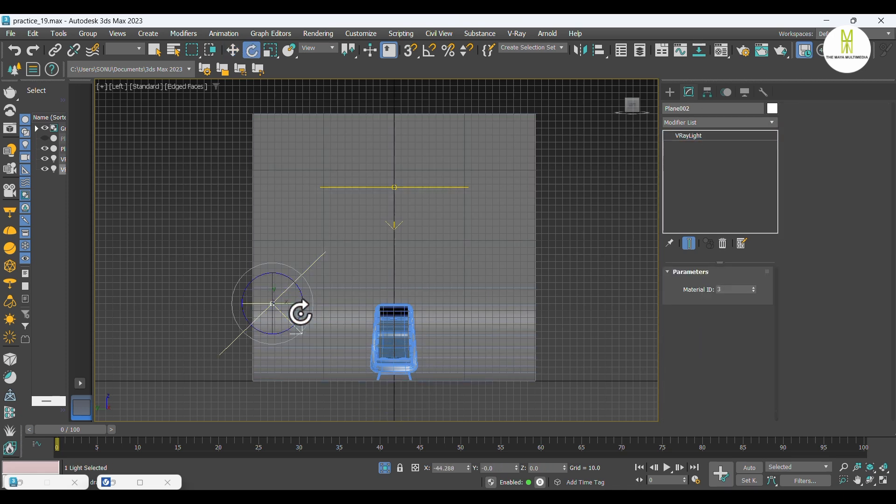
Lower the side light to about Z 89, turn it nearly upright facing the chair, and shift it outward to about Y 194
key(w)
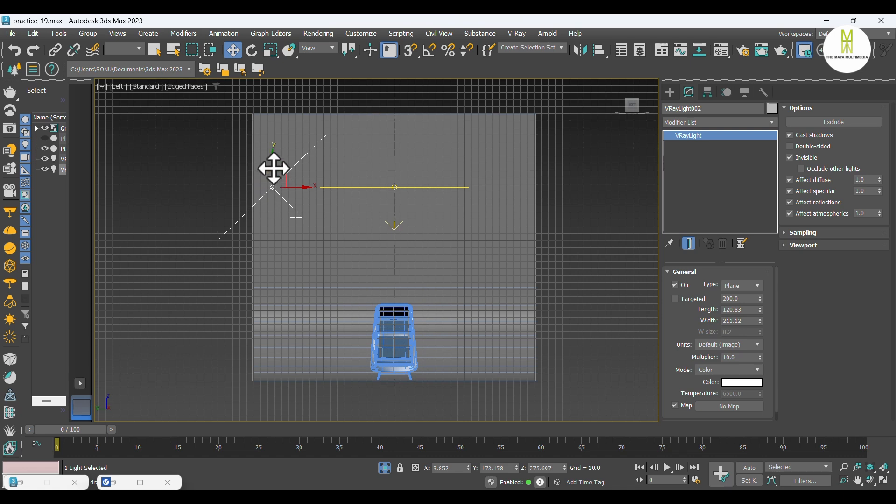
drag(273, 168, 272, 300)
key(e)
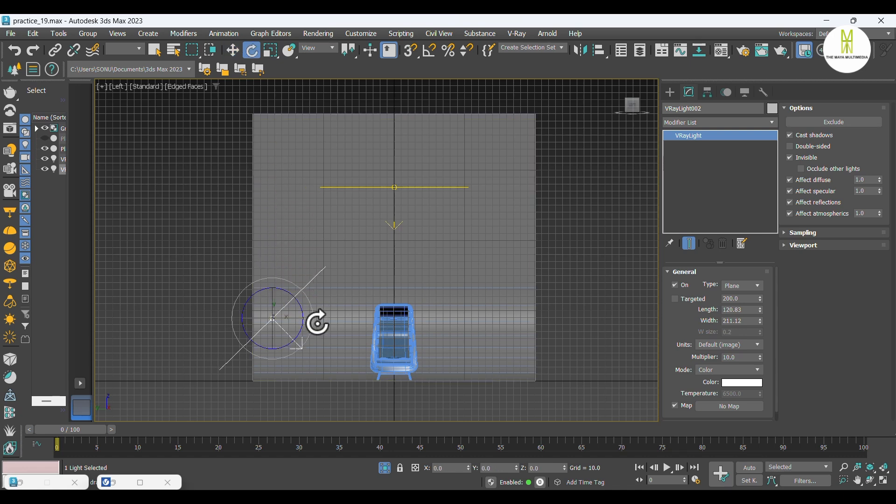
drag(312, 328, 282, 319)
key(w)
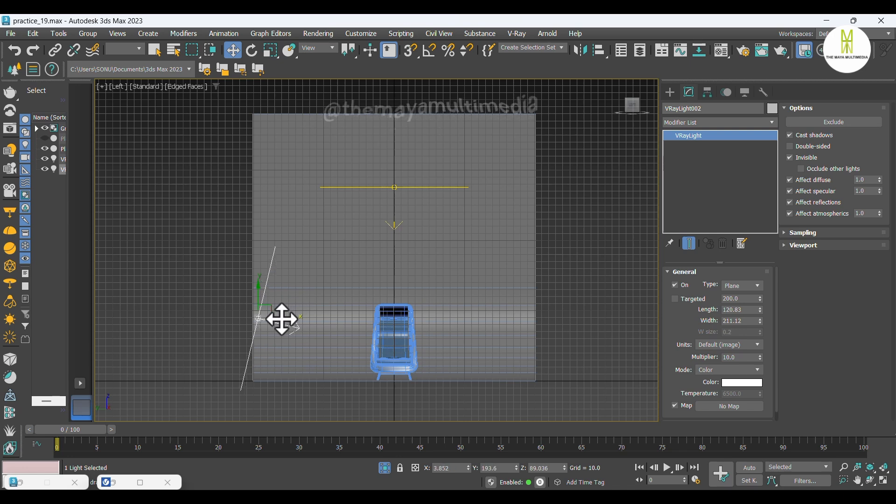
Set the side light's color to pale yellow (RGB 255, 255, 98) and its multiplier to 5
click(738, 385)
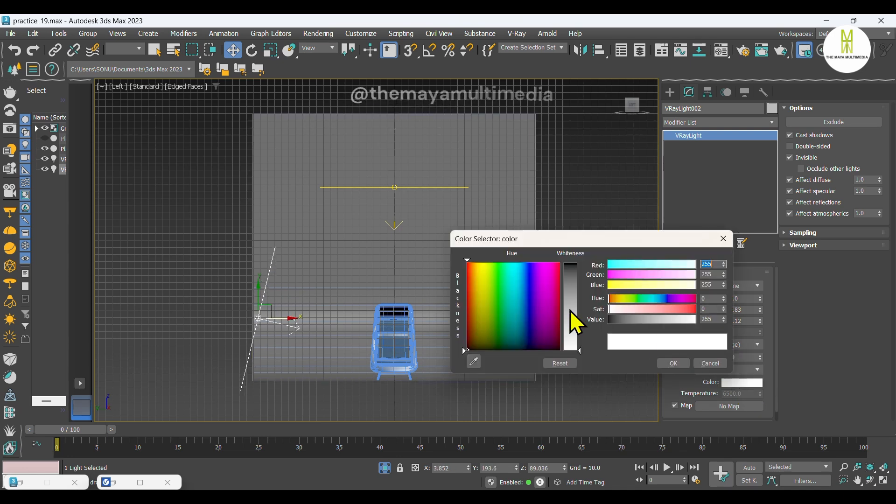
click(485, 276)
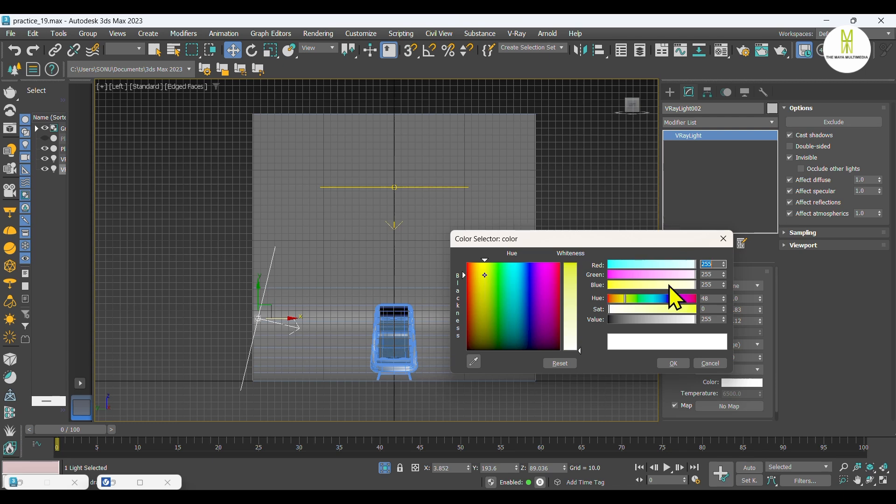
click(644, 285)
click(674, 363)
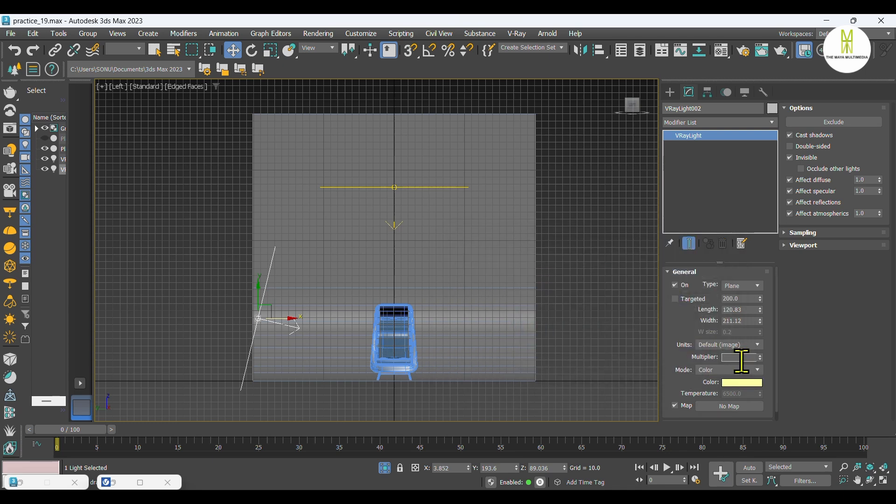
text(5)
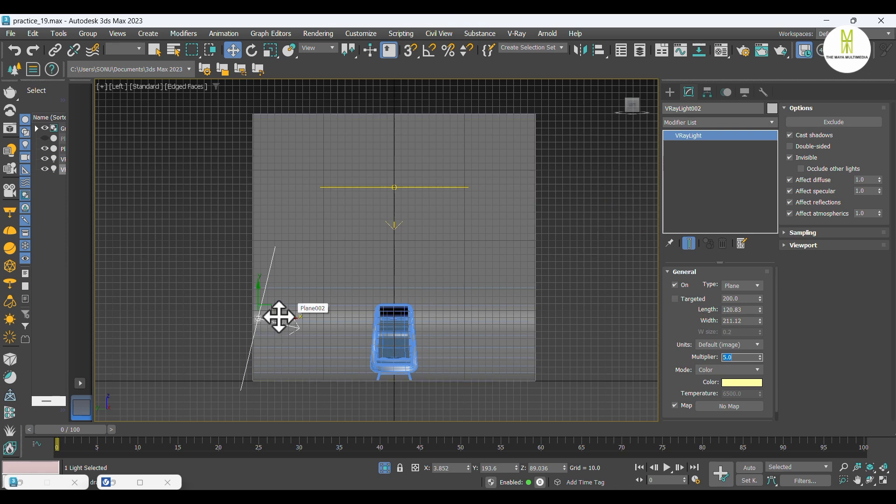
Copy the yellow side light to the chair's opposite side at about Y -182 and mirror the copy on X without cloning
shift+drag(279, 317, 542, 317)
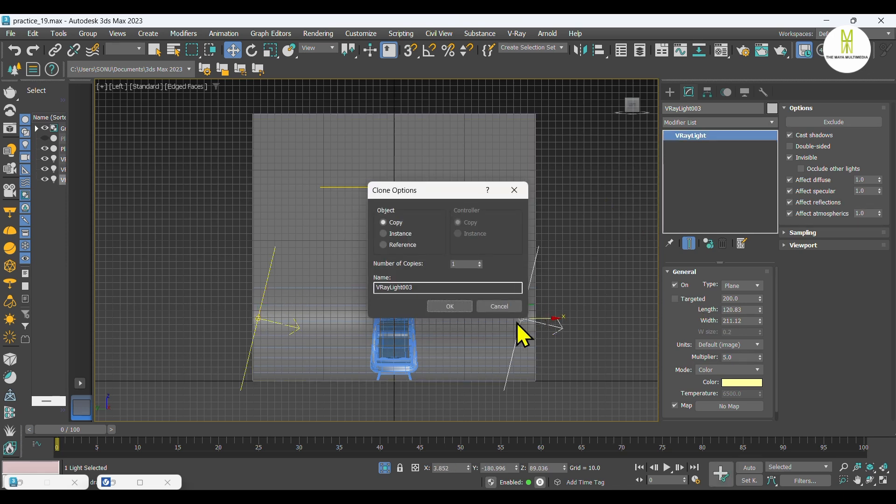
click(450, 307)
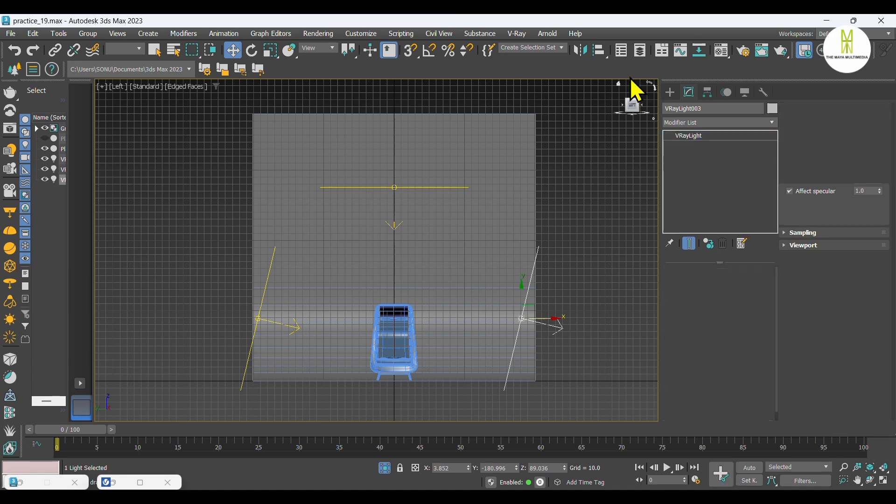
click(583, 51)
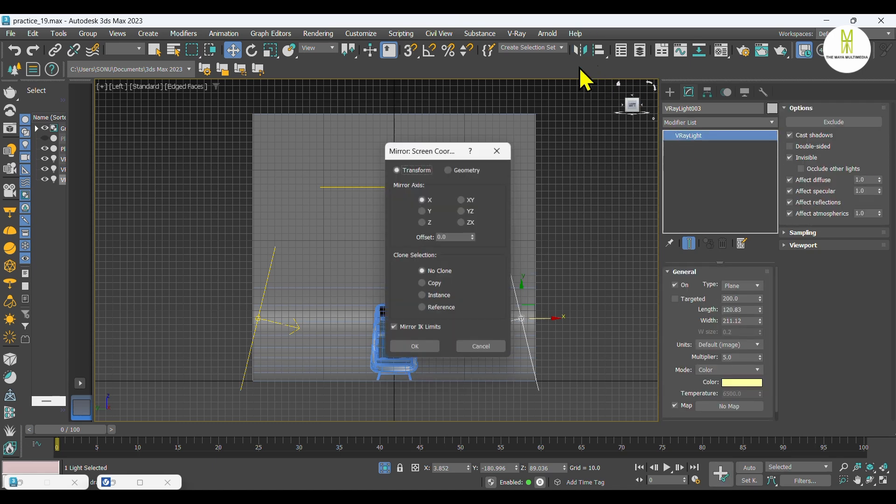
click(423, 346)
drag(552, 321, 554, 321)
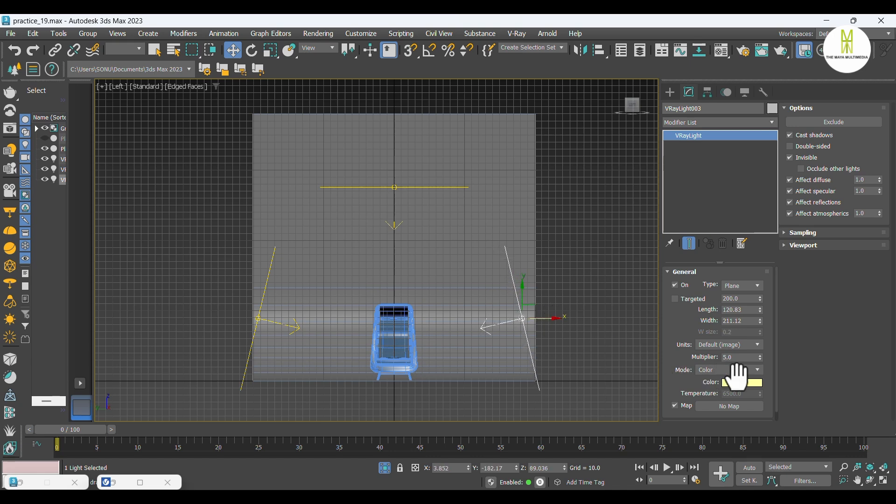
Set the mirrored side light's color to blue (RGB 20, 64, 162) and its multiplier to 2
click(739, 383)
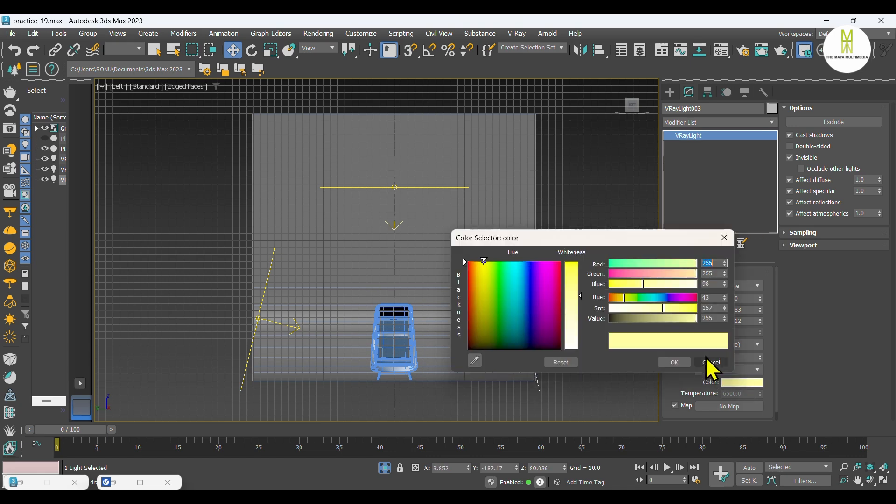
click(526, 275)
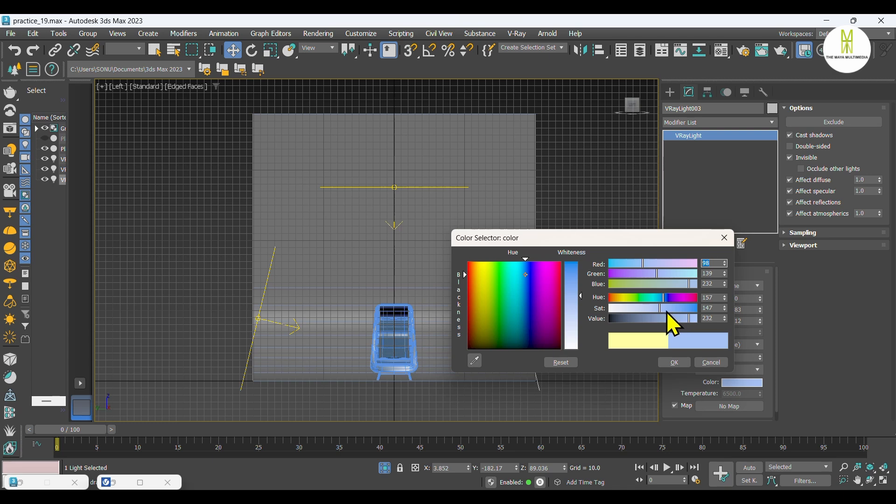
mouse_move(668, 312)
mouse_down()
mouse_move(685, 309)
mouse_move(676, 366)
mouse_move(664, 319)
mouse_up()
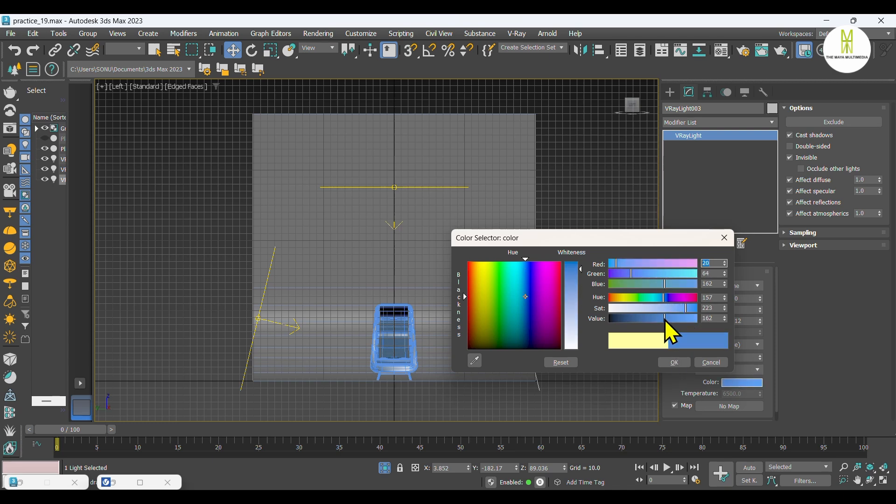
double_click(739, 358)
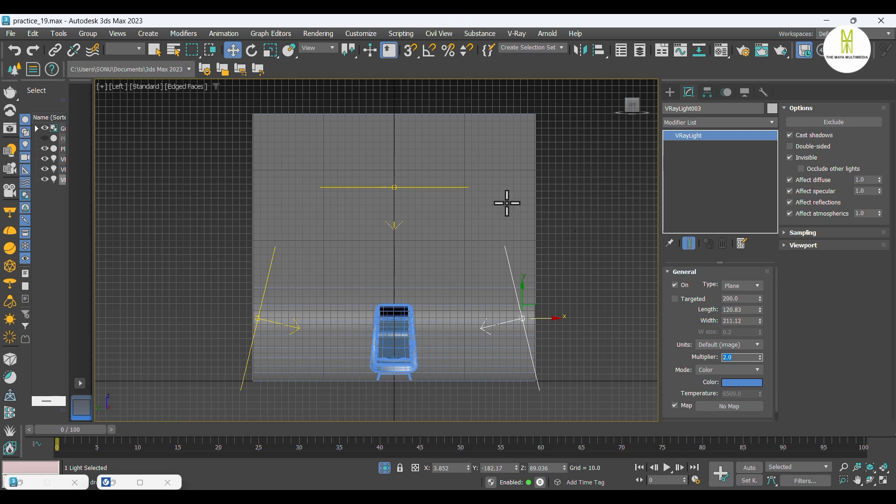
Copy the overhead light once to the area in front of the chair in the top view, at about X -272
click(395, 187)
click(395, 187)
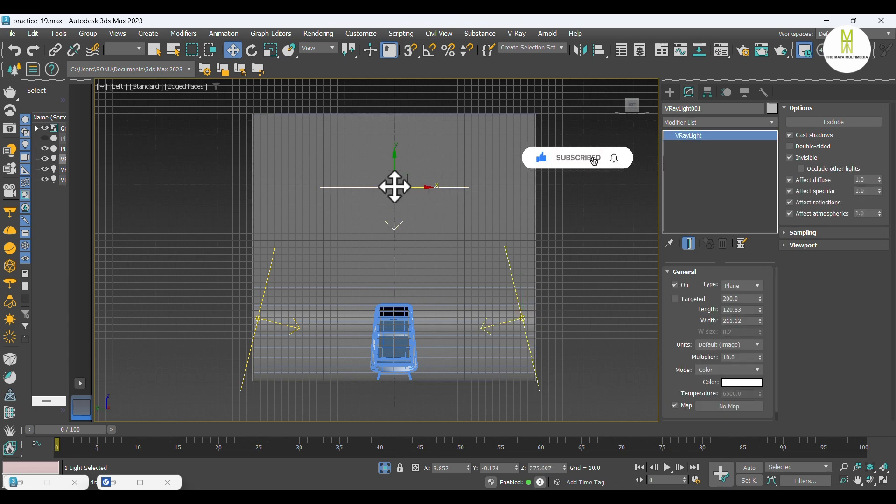
key(t)
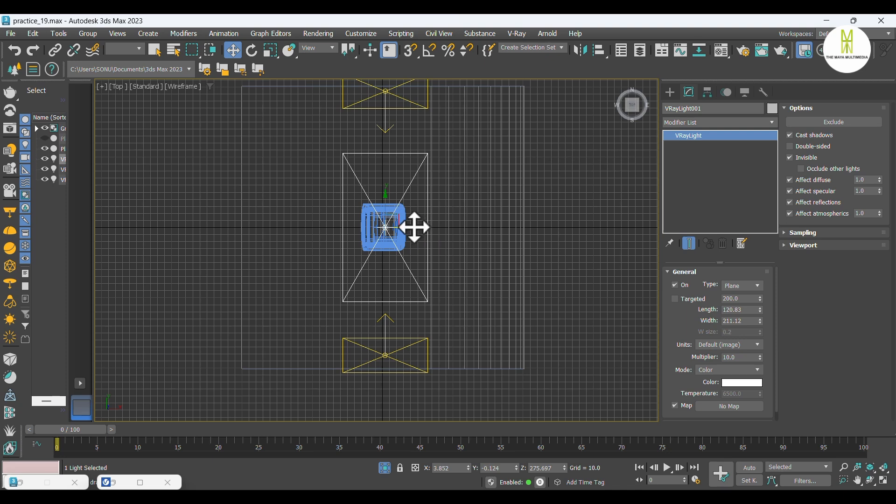
shift+drag(415, 228, 221, 227)
click(459, 308)
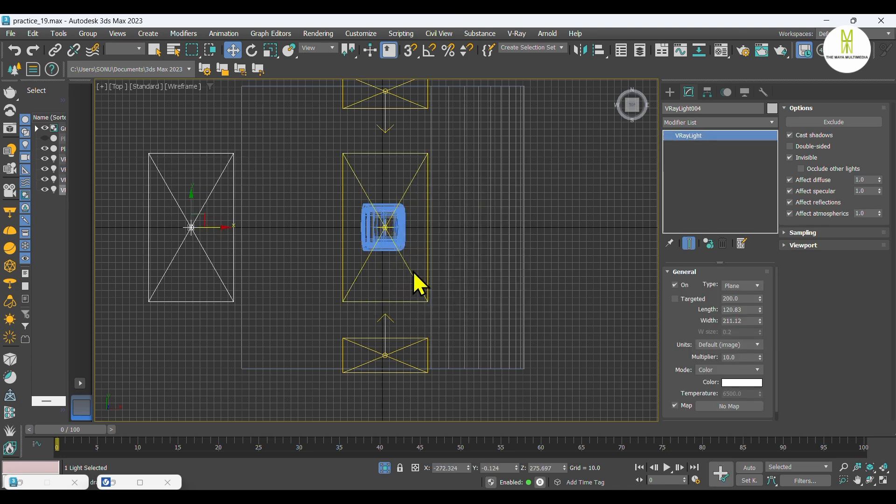
middle_drag(268, 218, 329, 222)
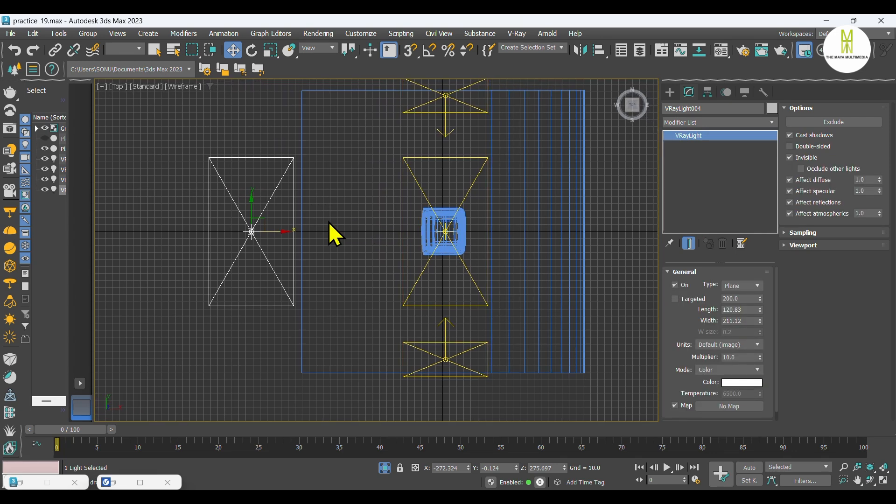
Lower the front light to about Z 96 and rotate it about 68 degrees so it faces the chair in the front view
key(f)
scroll(352, 248, up, 4)
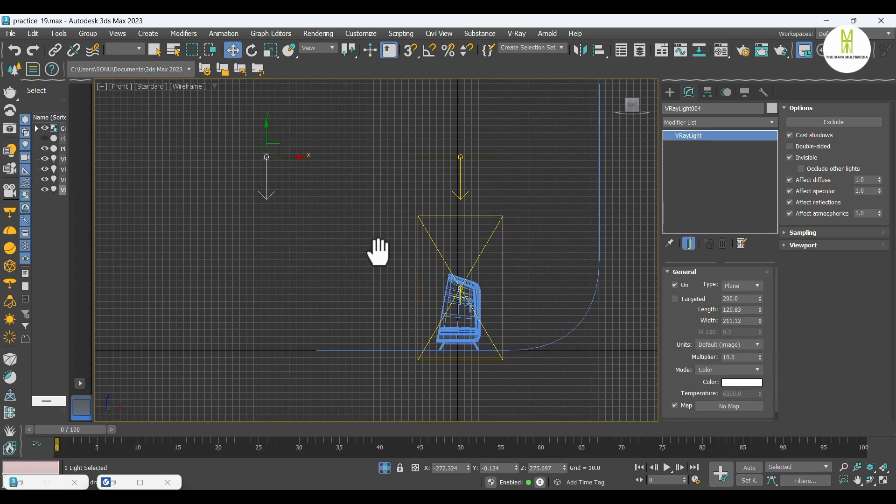
middle_drag(376, 251, 365, 251)
drag(254, 136, 254, 234)
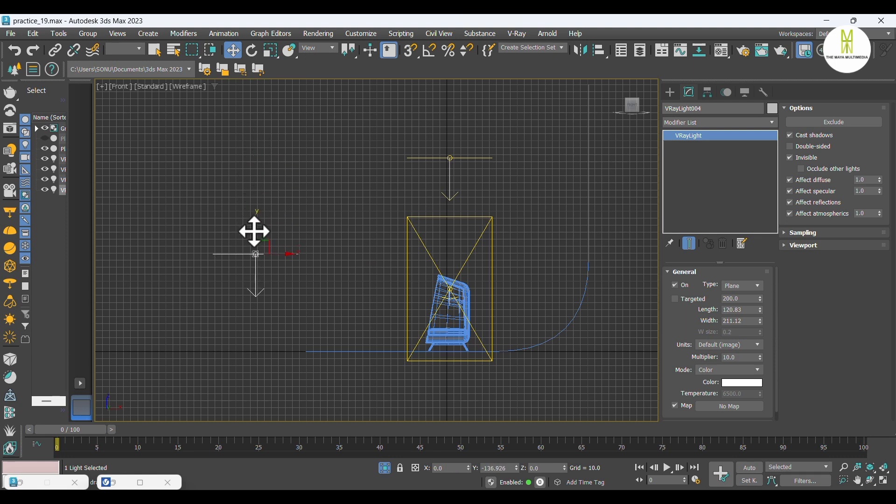
key(e)
drag(297, 277, 309, 213)
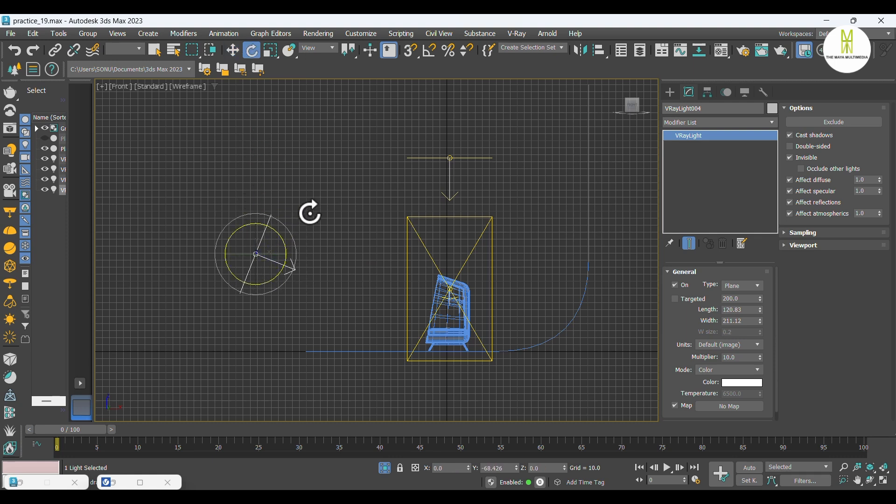
key(w)
drag(254, 222, 254, 252)
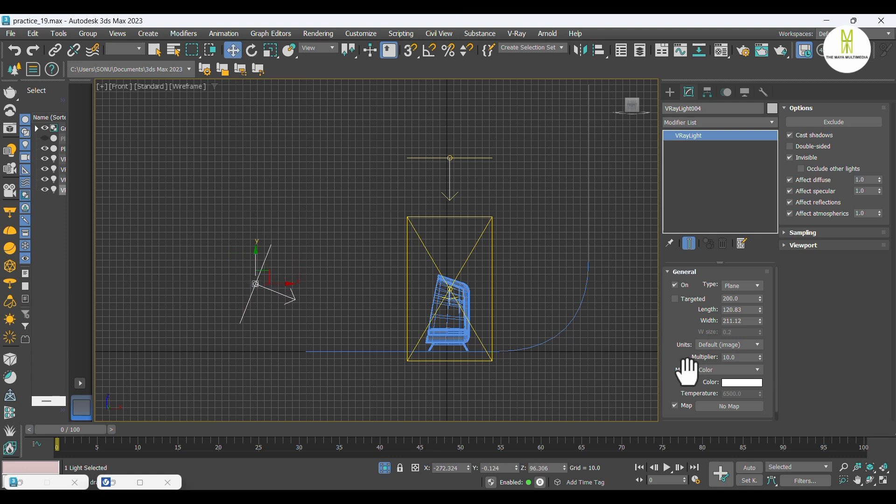
Set the front light's multiplier to 4
double_click(745, 358)
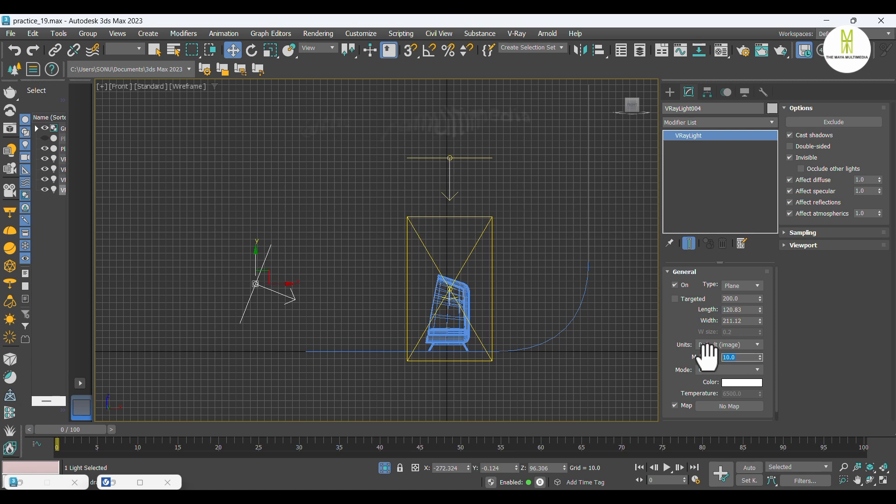
text(4)
key(Return)
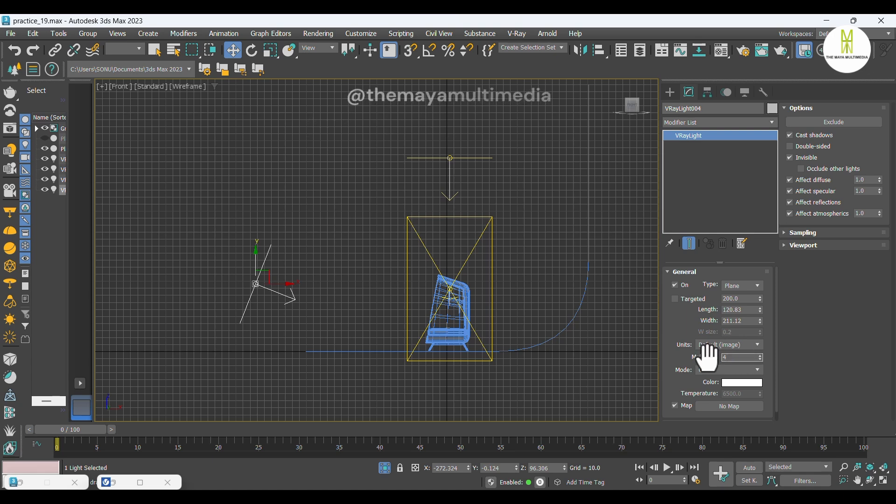
click(338, 262)
Frame the whole chair from the front in the perspective view and create a physical camera from that view
key(l)
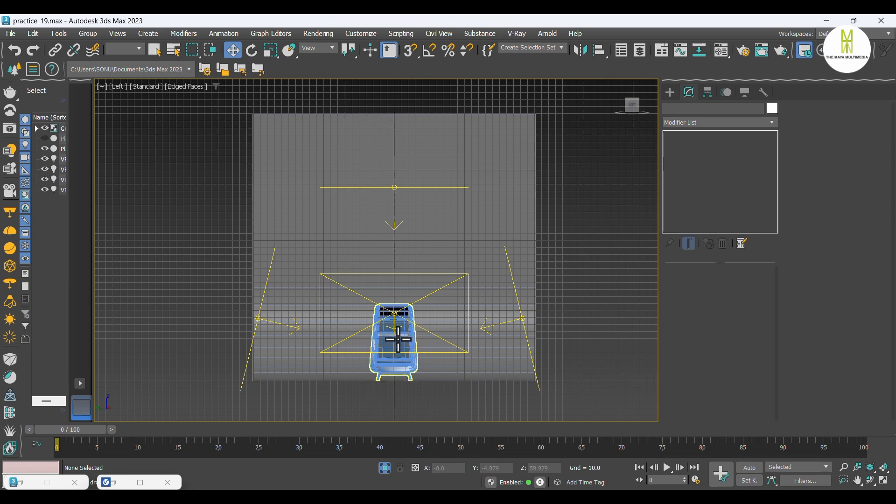
key(p)
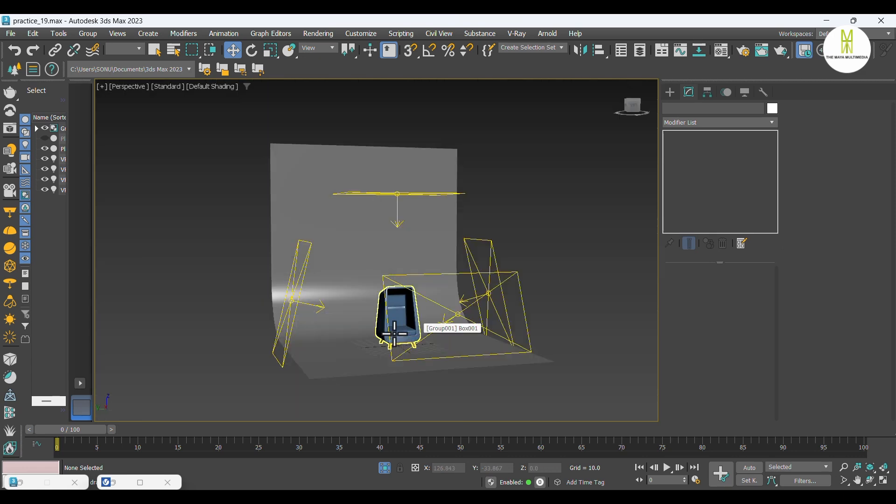
scroll(376, 330, up, 6)
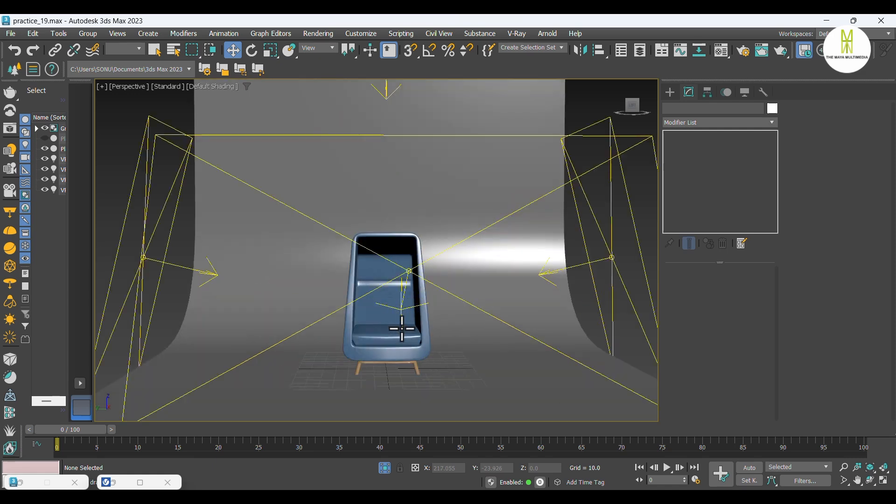
middle_drag(396, 330, 397, 322)
scroll(397, 322, down, 4)
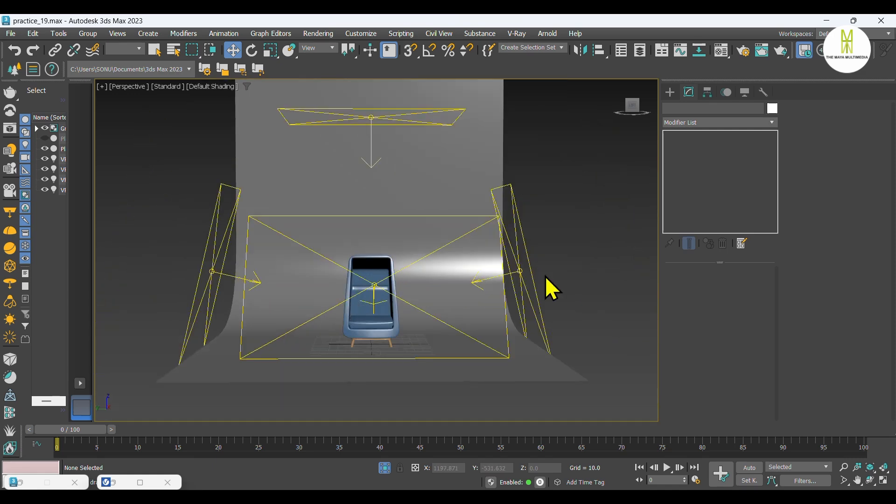
click(532, 274)
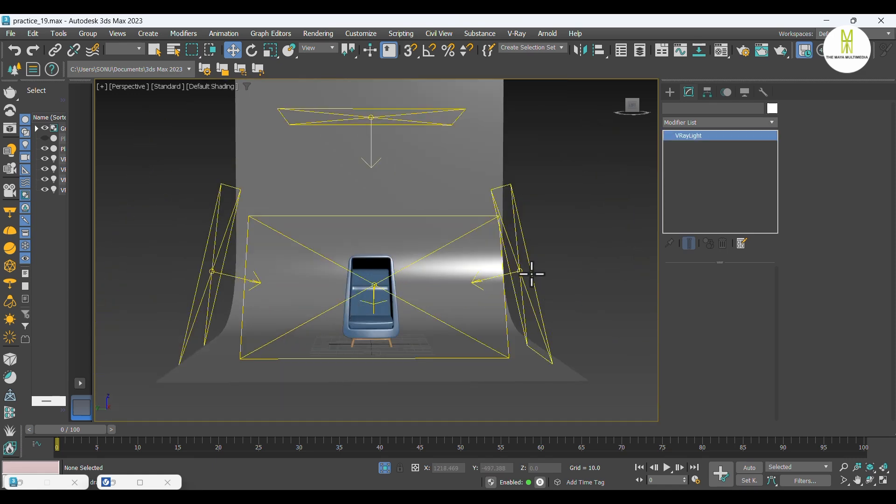
click(603, 238)
scroll(367, 306, up, 5)
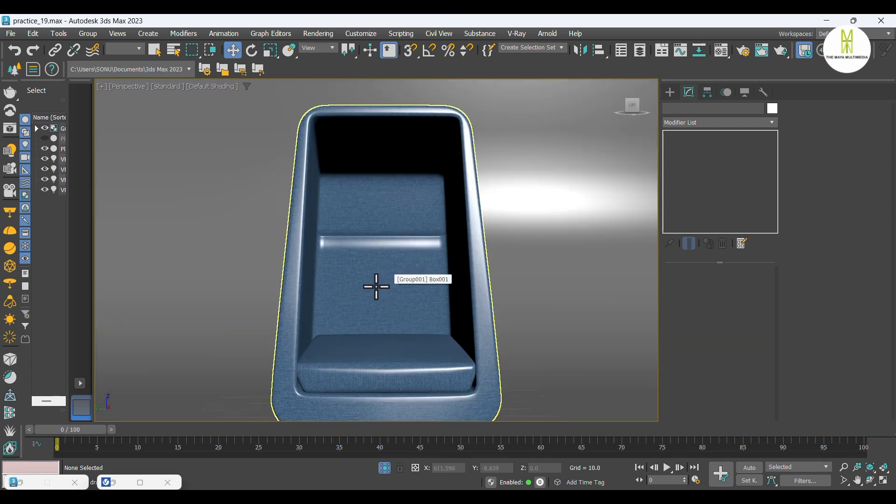
scroll(376, 287, down, 4)
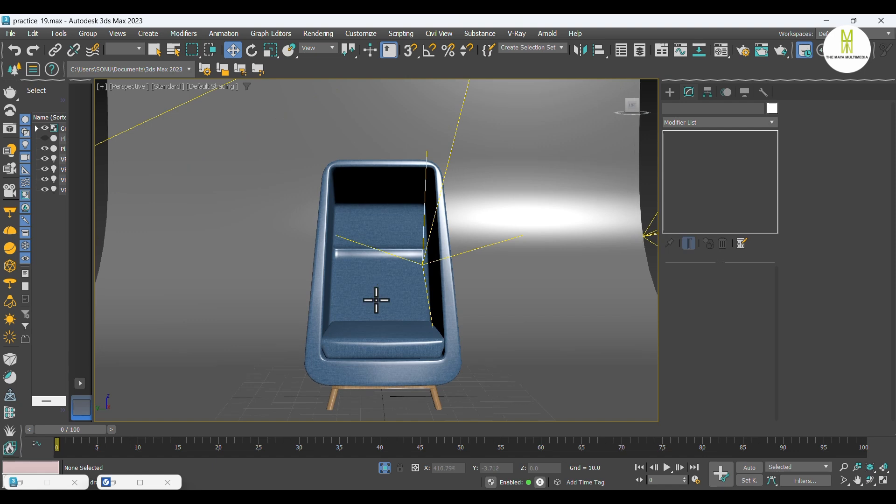
middle_drag(376, 300, 369, 268)
scroll(370, 267, up, 2)
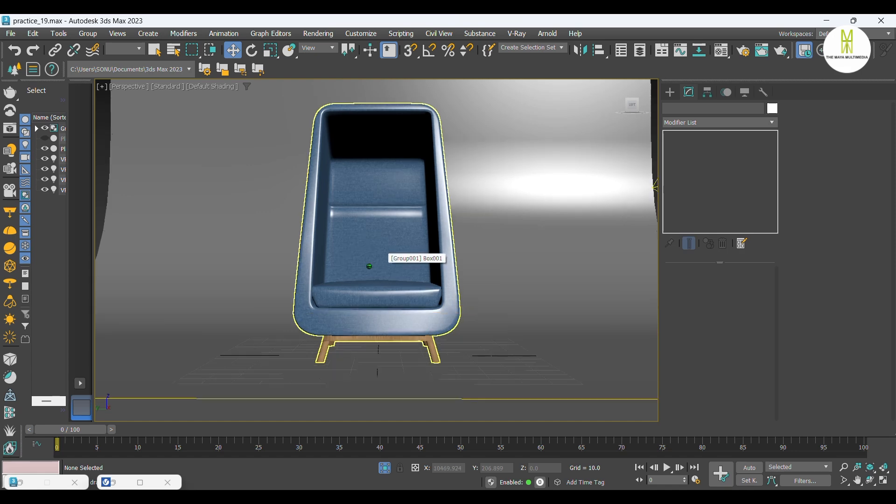
middle_drag(368, 250, 364, 265)
scroll(367, 260, up, 2)
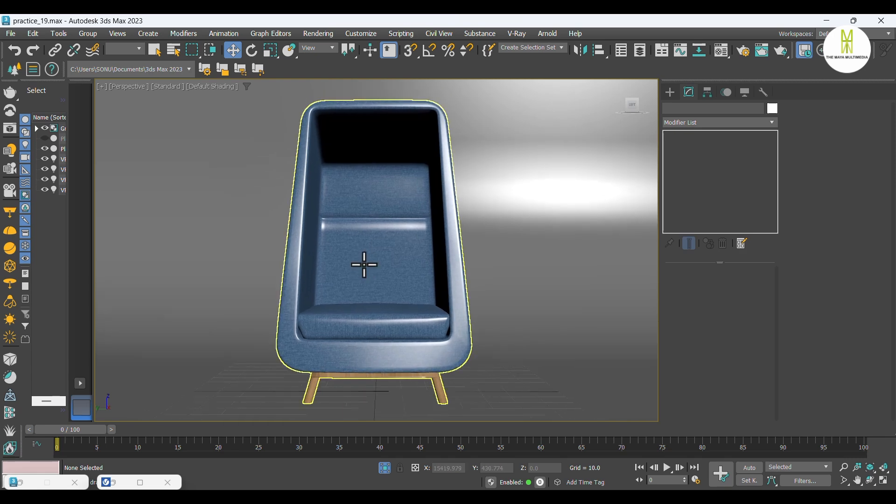
key(ctrl+c)
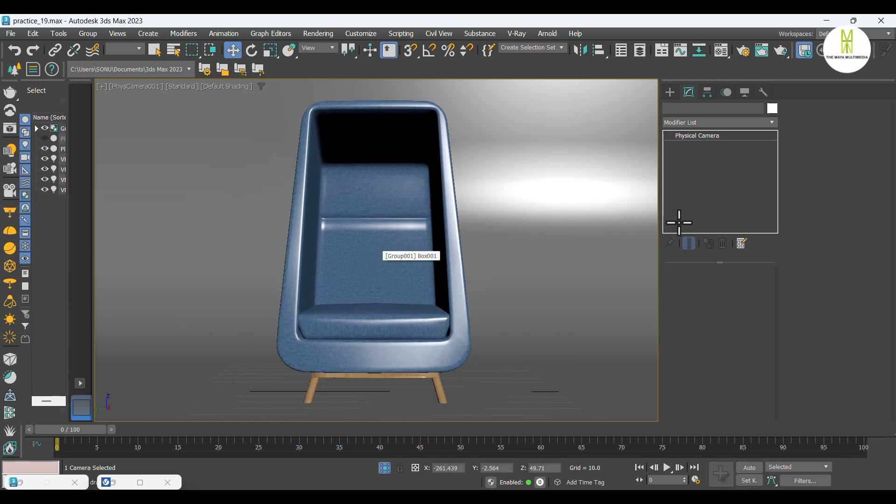
Make the camera untargeted and lock its movement and rotation on the X, Y and Z axes
click(673, 284)
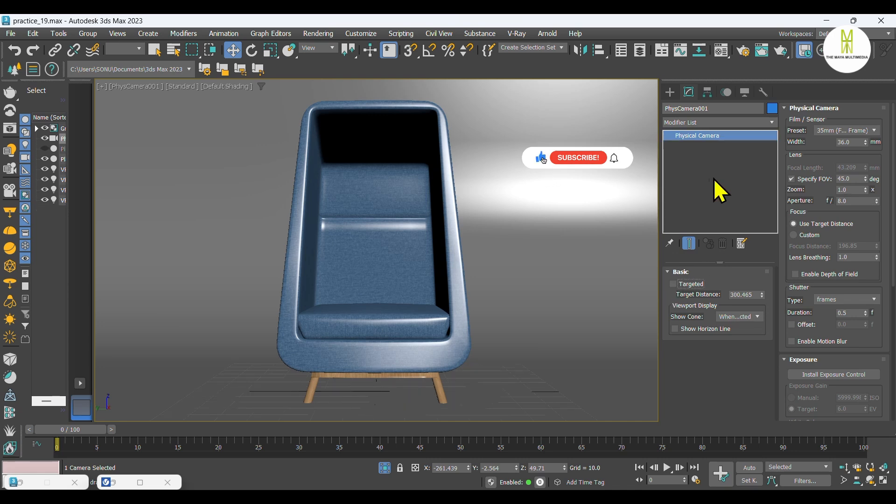
click(709, 95)
click(760, 125)
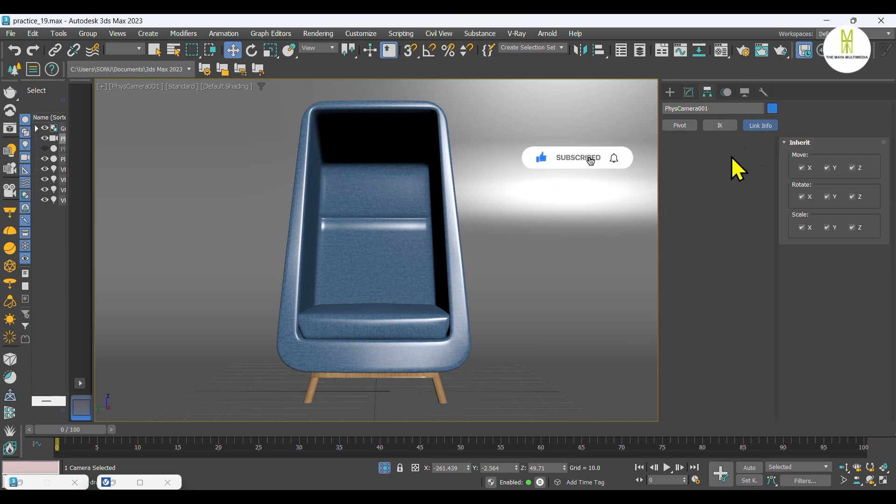
click(689, 195)
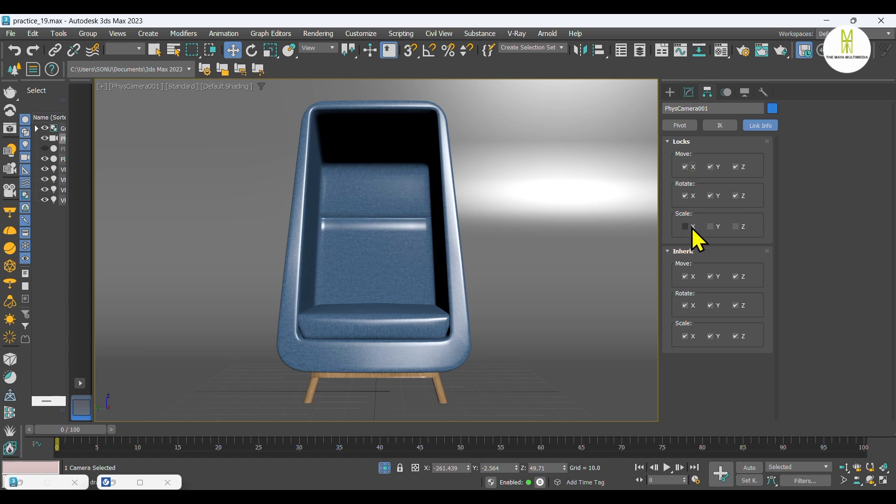
click(671, 92)
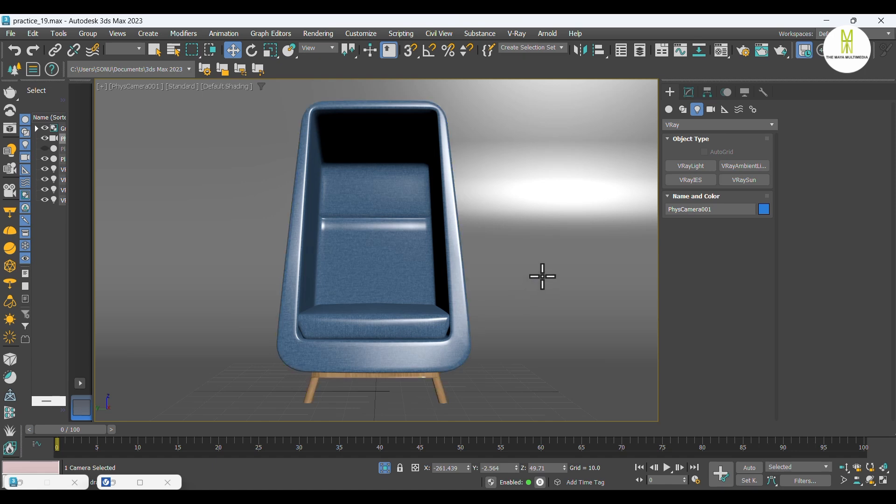
Run a test render of the chair through the camera and stop it after checking the lighting
click(780, 51)
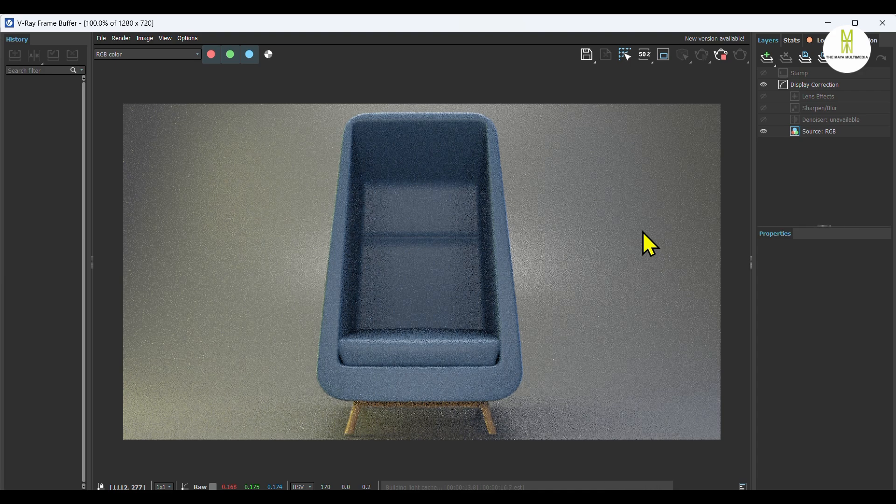
click(829, 23)
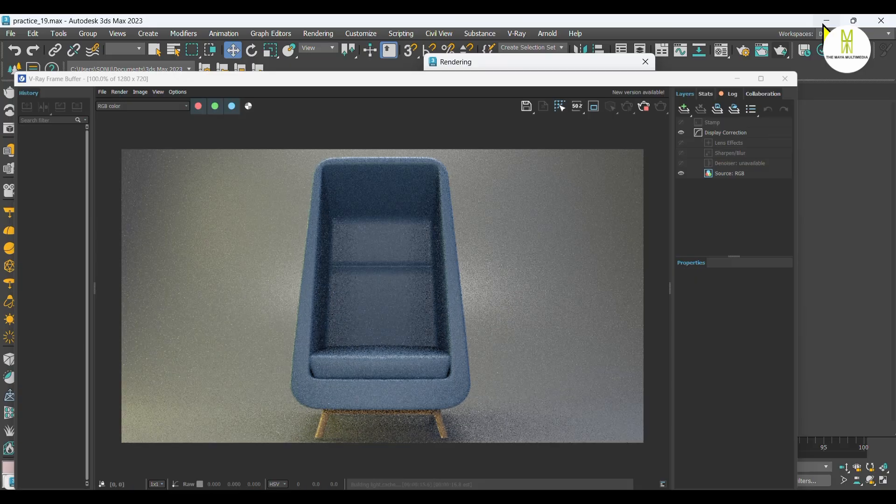
click(591, 81)
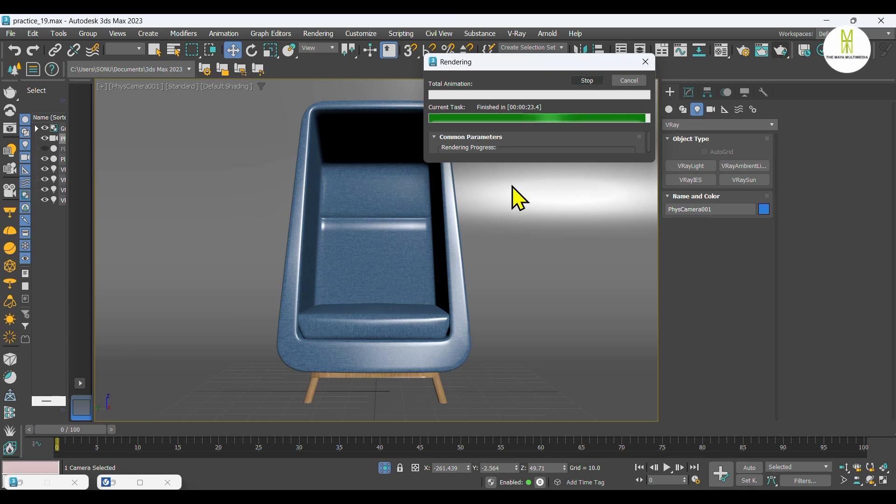
Set the yellow side light's multiplier to 2, selecting the light in the top view
click(512, 187)
key(t)
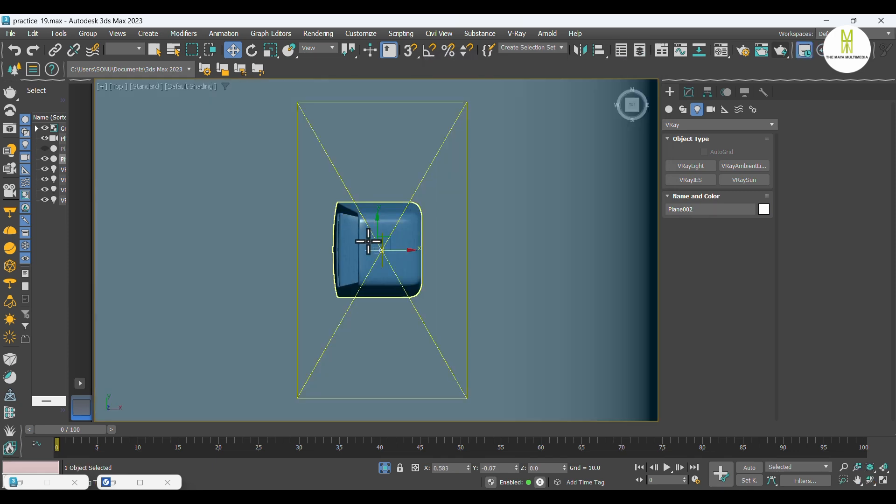
scroll(381, 299, down, 4)
click(381, 174)
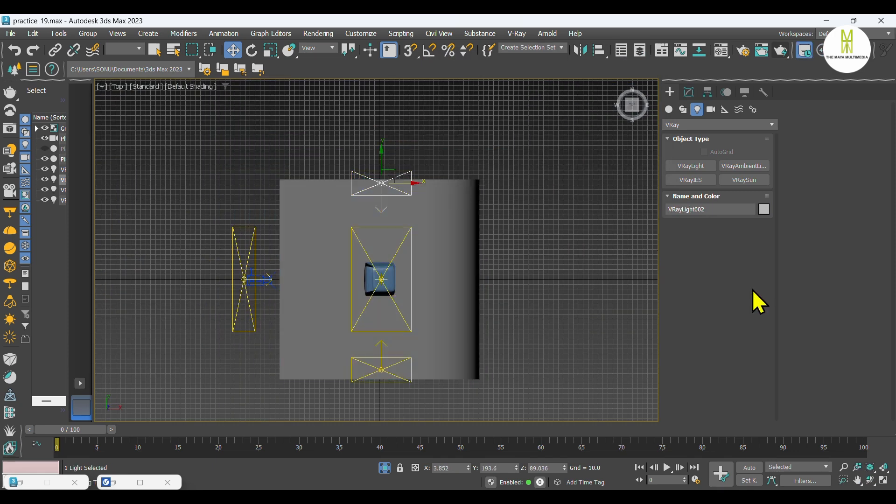
click(689, 93)
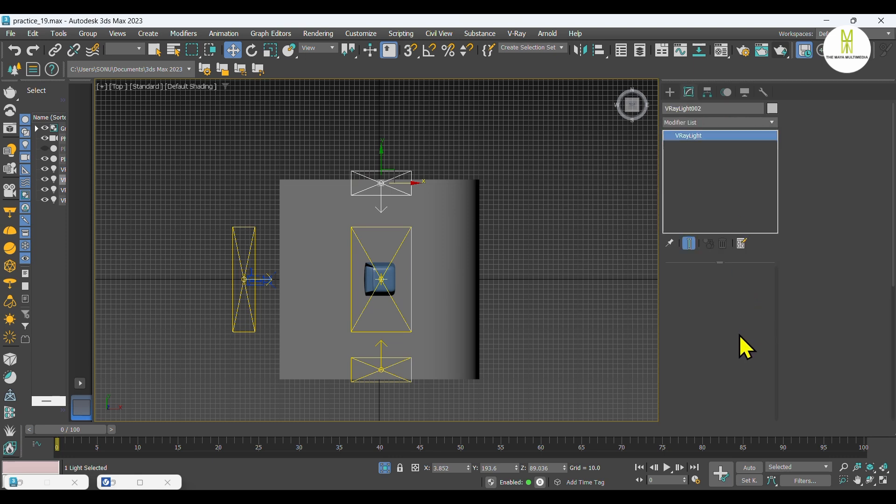
double_click(739, 357)
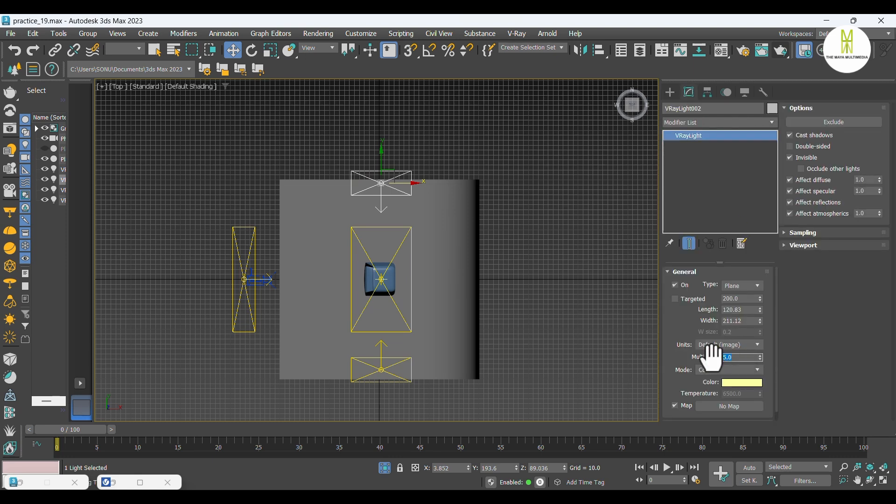
text(2)
key(Return)
Set the blue side light's multiplier to 4
click(402, 384)
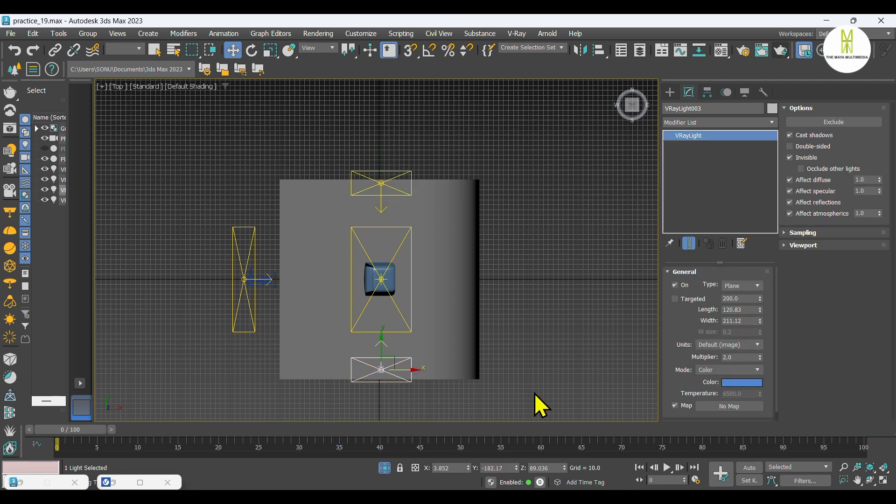
double_click(740, 357)
text(4)
click(560, 352)
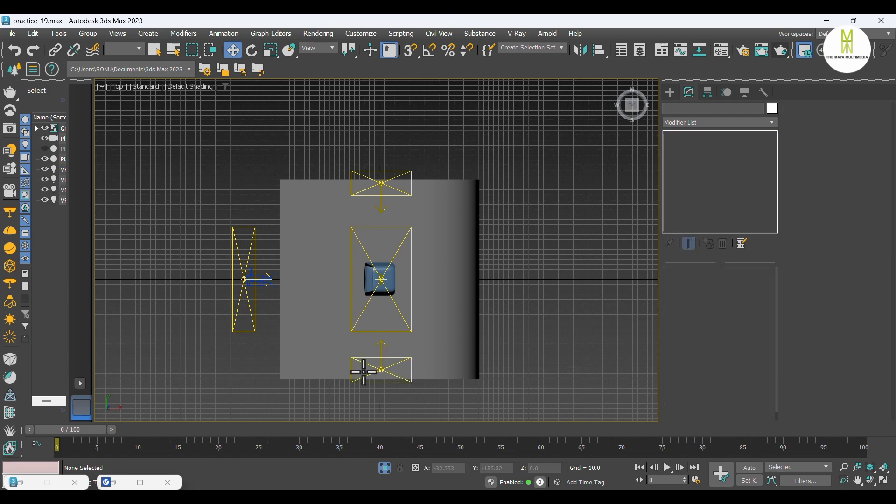
Set the multiplier of the overhead light above the chair to 15
click(252, 333)
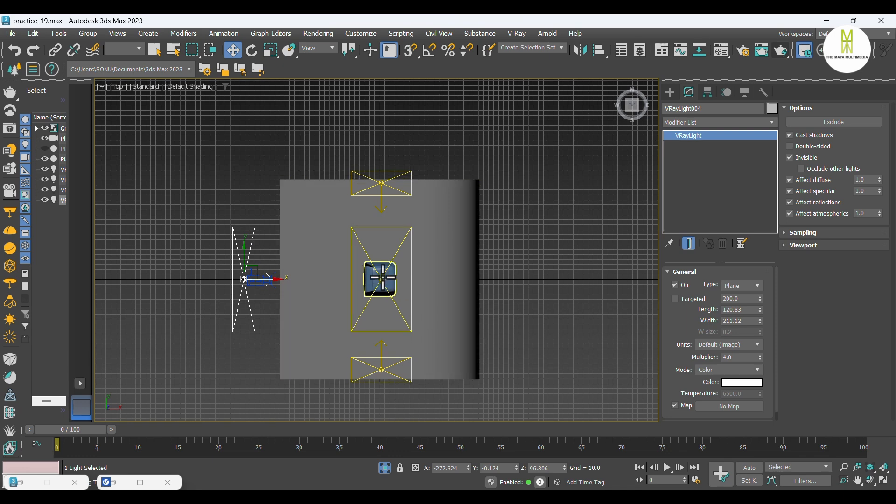
click(381, 279)
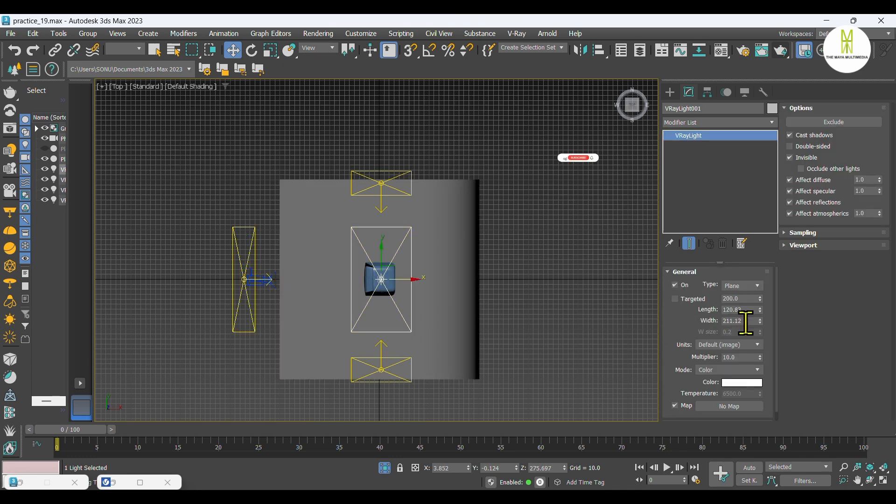
double_click(742, 357)
text(15)
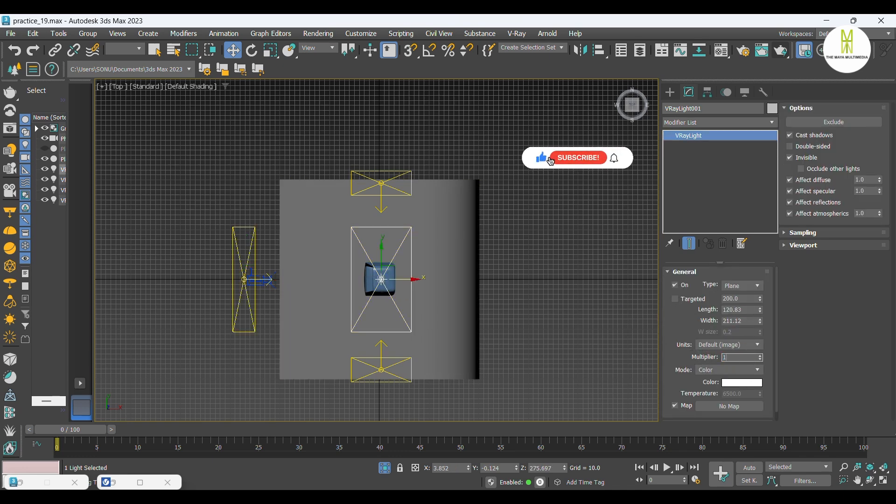
click(553, 341)
Set the front light's multiplier to 6
drag(211, 316, 210, 316)
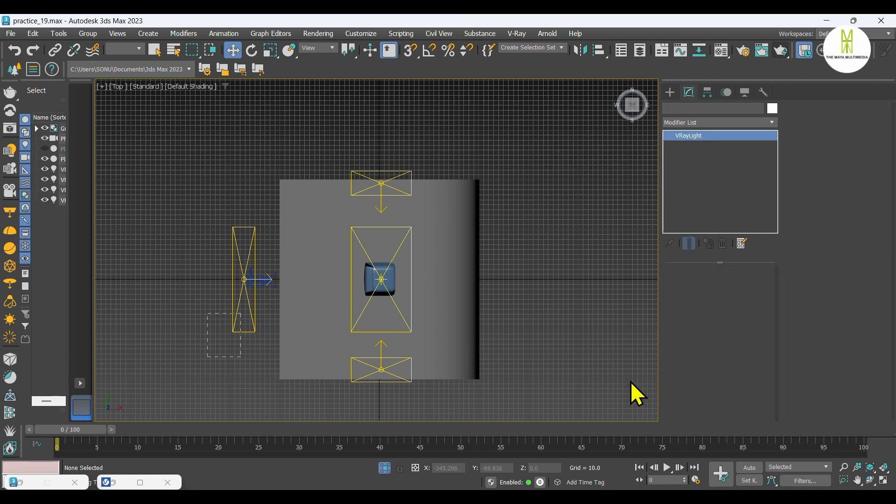
double_click(736, 357)
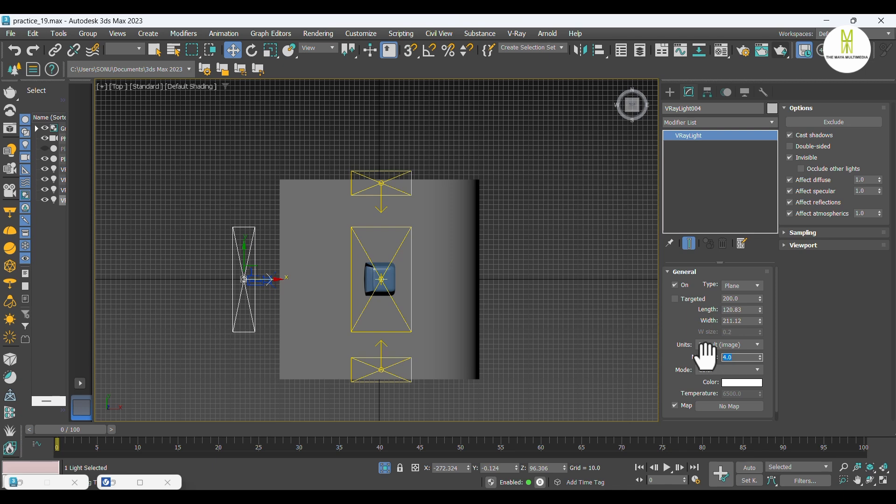
text(6)
click(545, 312)
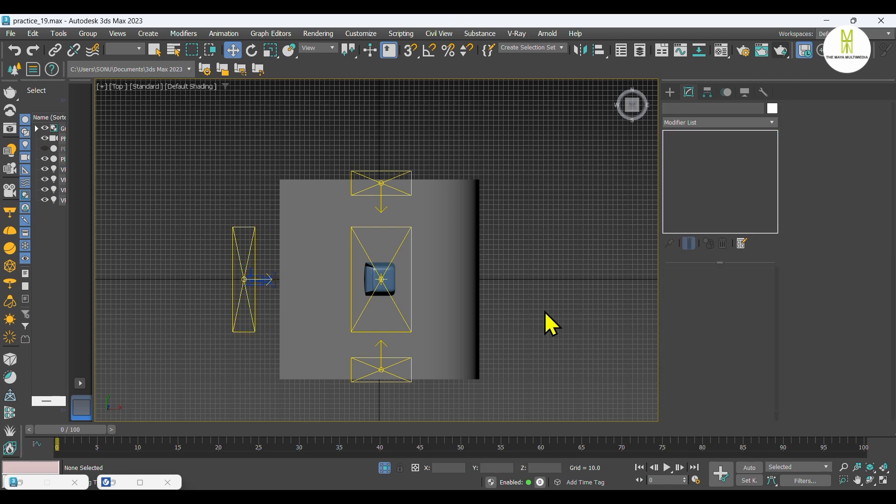
Test-render the chair through the physical camera to check the light balance, and stop the render early
key(c)
click(781, 50)
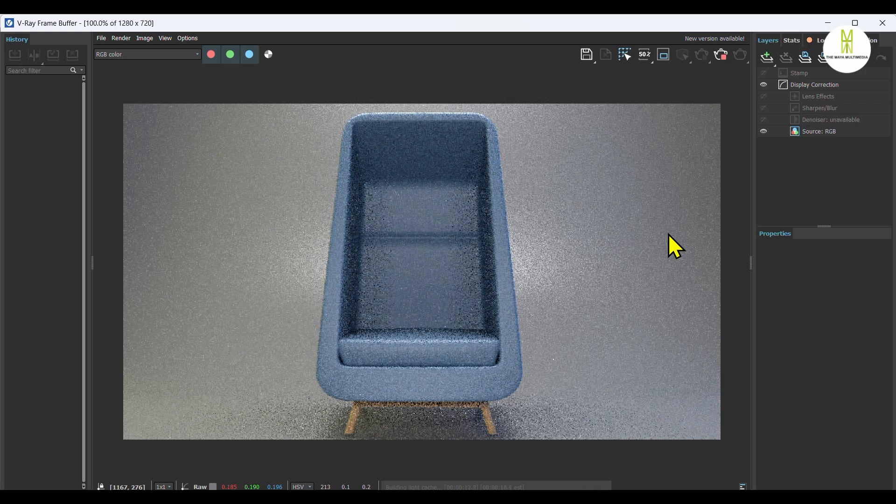
click(828, 23)
click(595, 82)
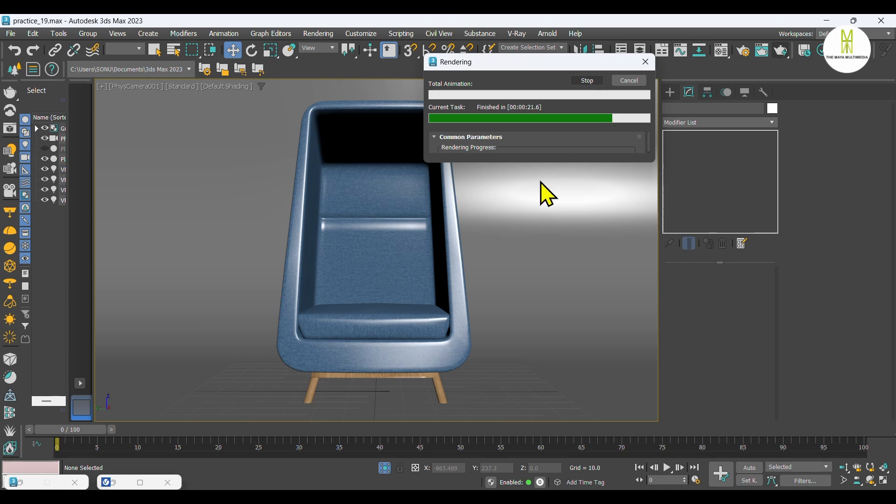
Switch to a perspective view angled to show the chair's front and one outer side, and render it
click(502, 251)
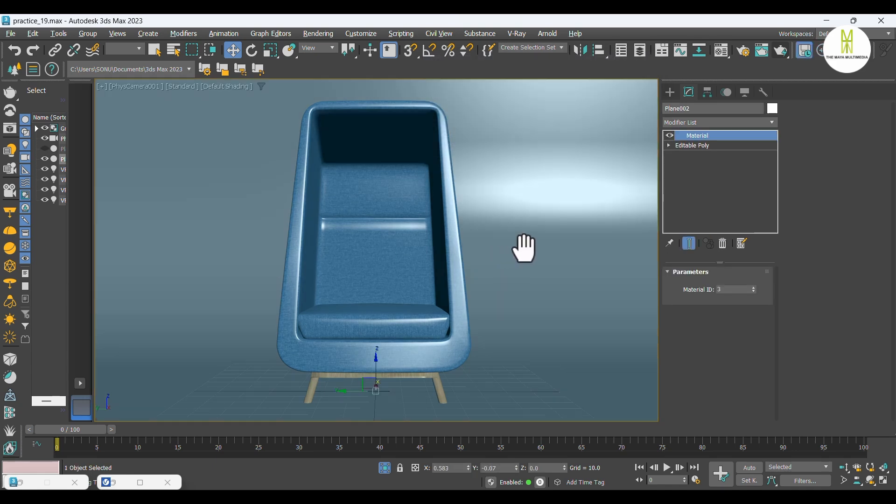
key(p)
alt+middle_drag(516, 246, 546, 251)
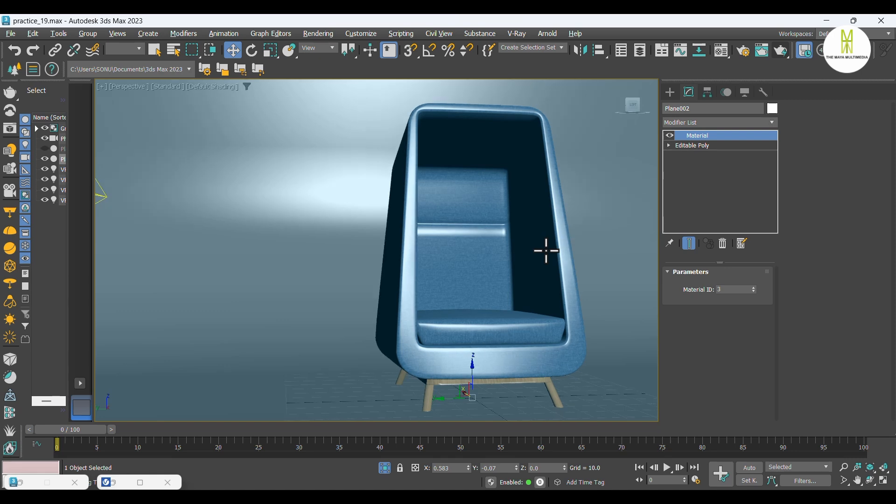
alt+middle_drag(546, 251, 546, 251)
click(779, 55)
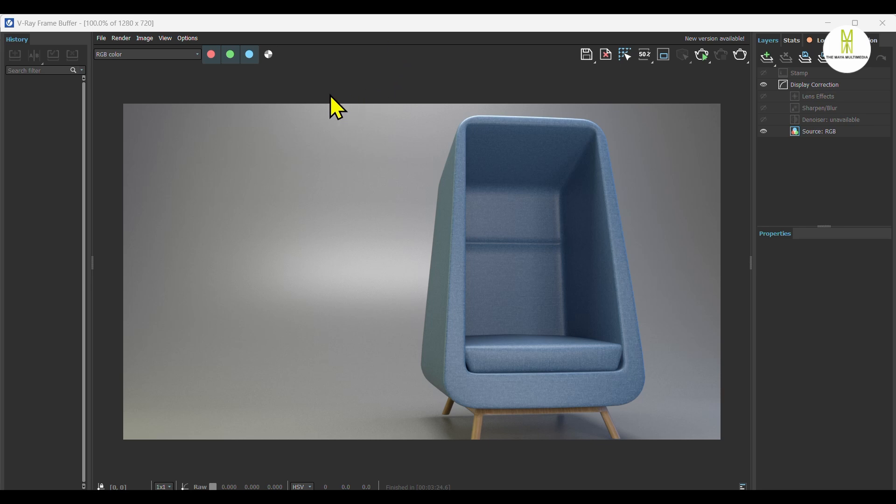
Examine the fabric texture and shading of the seat cushion and backrest up close in the finished render
scroll(537, 379, up, 4)
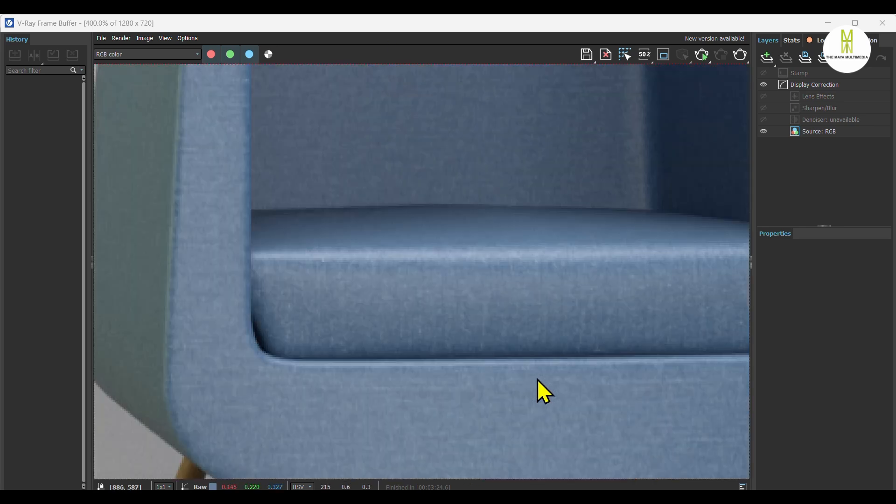
scroll(516, 398, down, 3)
scroll(476, 140, up, 3)
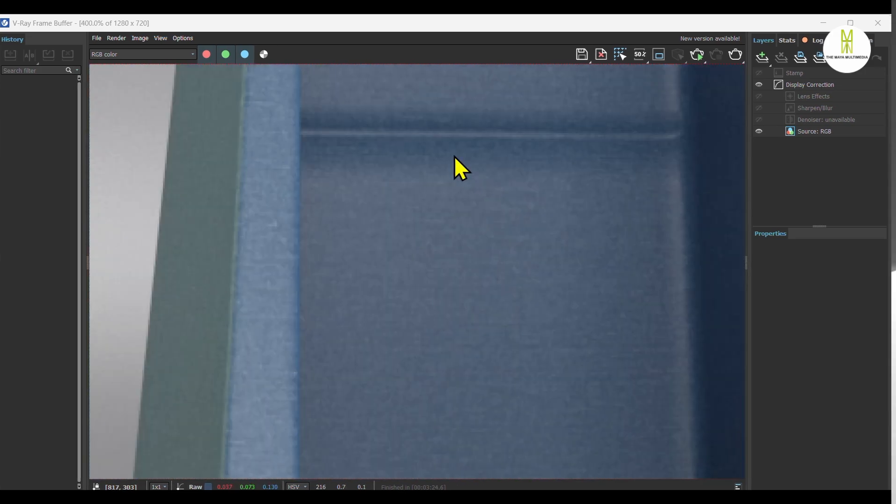
scroll(458, 173, down, 2)
scroll(480, 421, up, 3)
scroll(478, 421, down, 2)
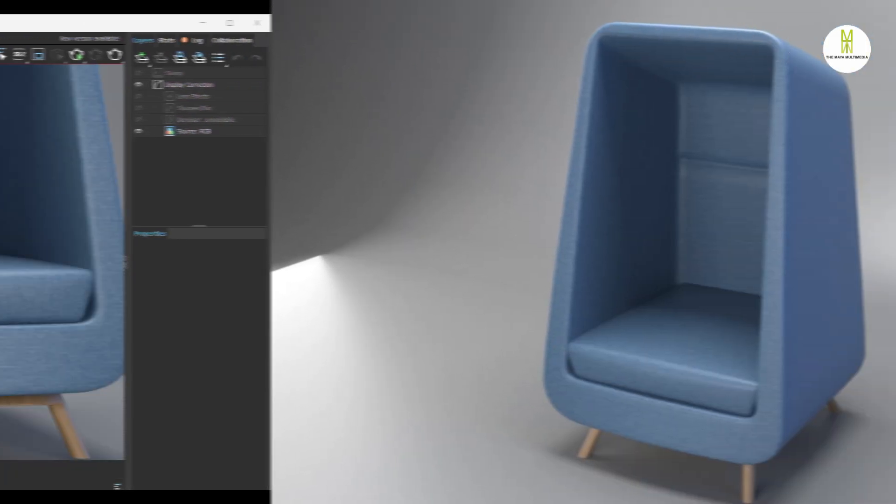